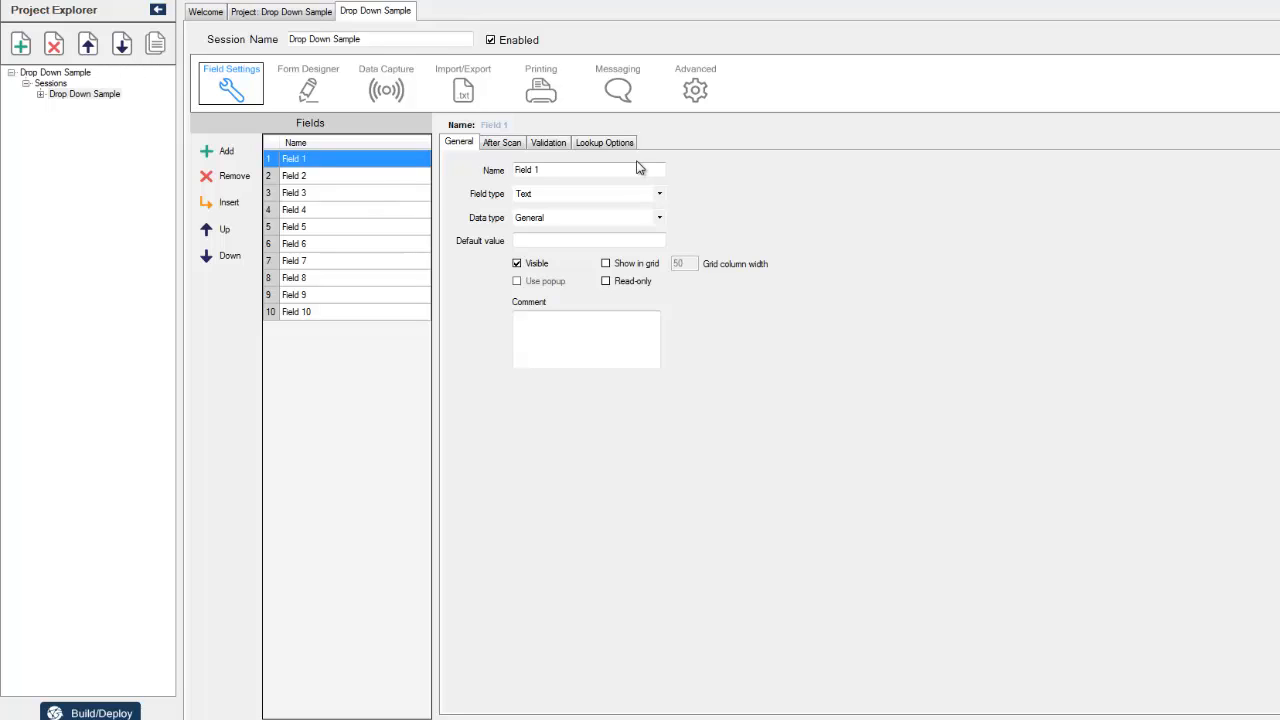
Remove Field 3 through Field 10 from the session's fields
{"action": "left_click", "coordinate": [304, 196]}
{"action": "left_click", "coordinate": [305, 316], "text": "shift"}
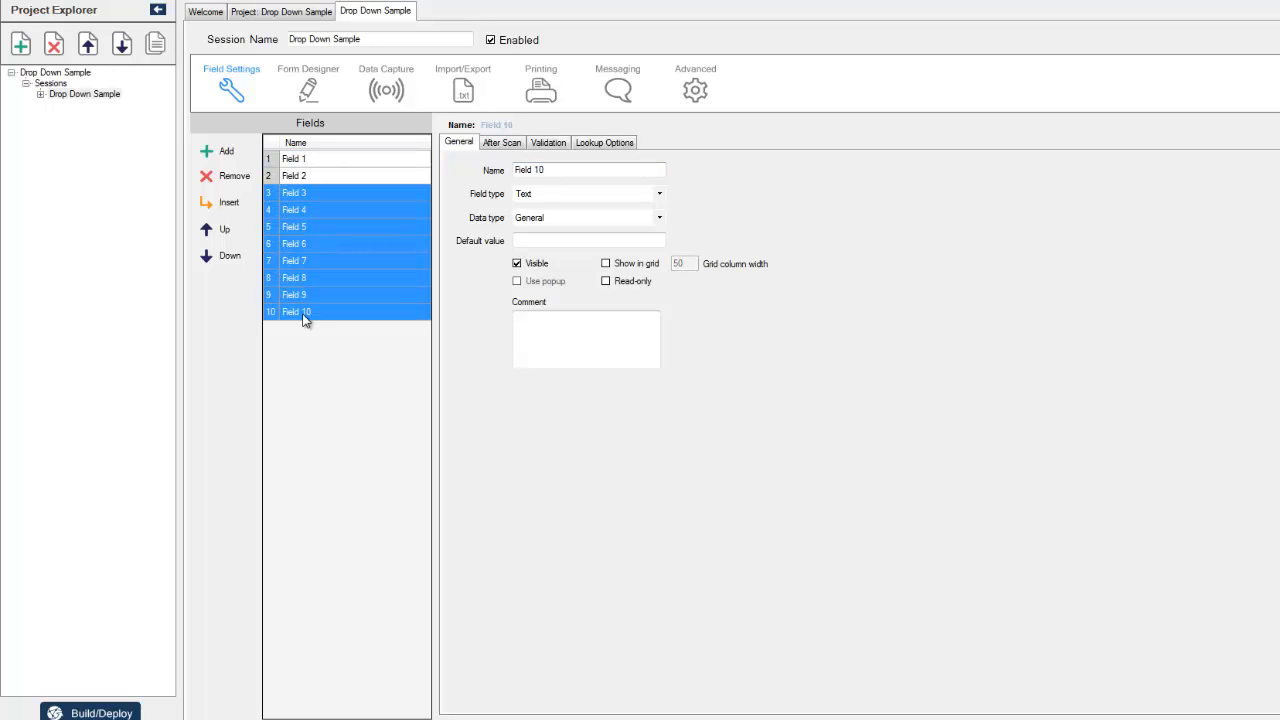
{"action": "left_click", "coordinate": [230, 176]}
Rename the two remaining fields as Drop Down 1 and Drop Down 2
{"action": "left_click", "coordinate": [335, 163]}
{"action": "left_click", "coordinate": [335, 165]}
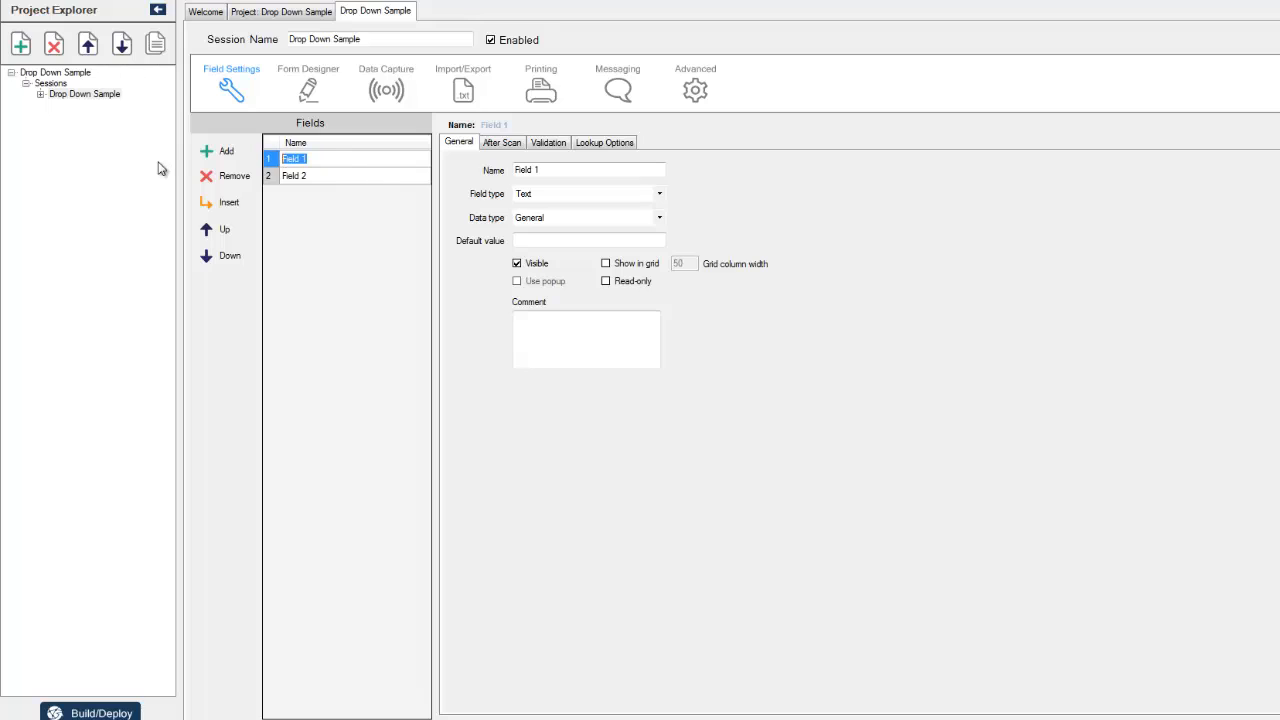
{"action": "type", "text": "Drop Down 1"}
{"action": "left_click", "coordinate": [317, 177]}
{"action": "left_click", "coordinate": [317, 177]}
{"action": "key", "text": "ctrl+a"}
{"action": "type", "text": "D"}
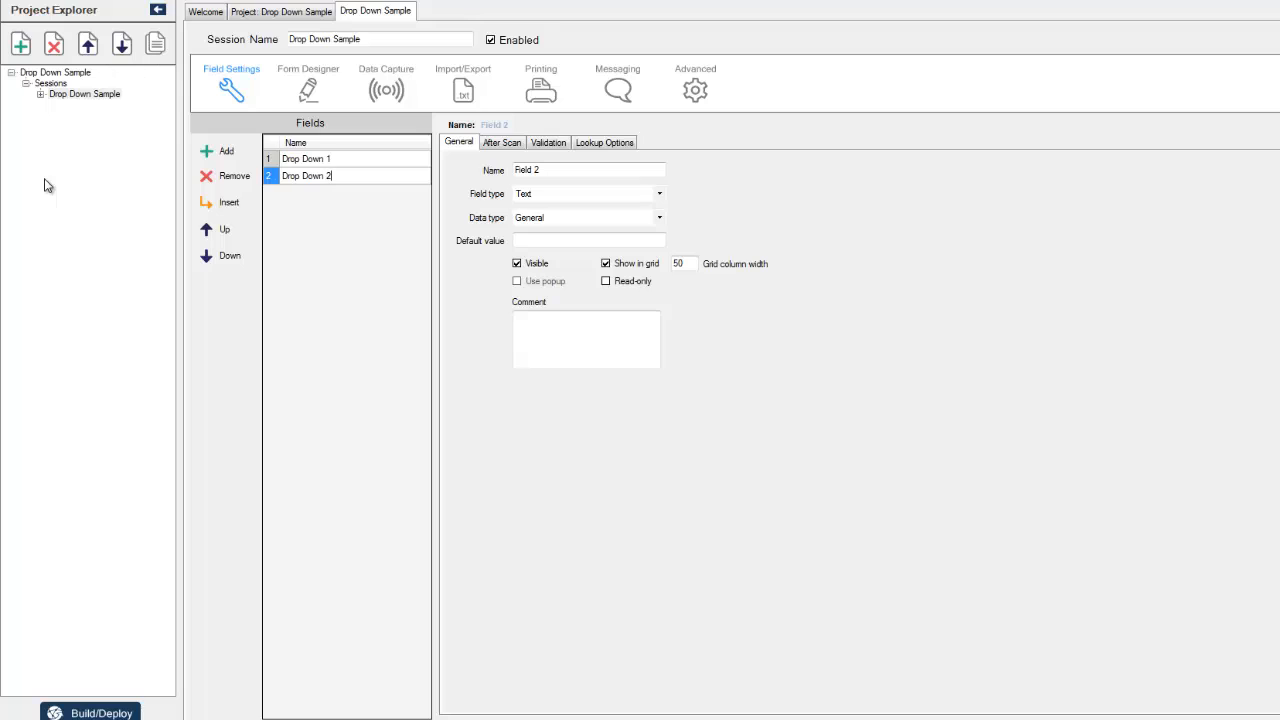
Set the field type of Drop Down 1 to Drop Down
{"action": "left_click", "coordinate": [324, 162]}
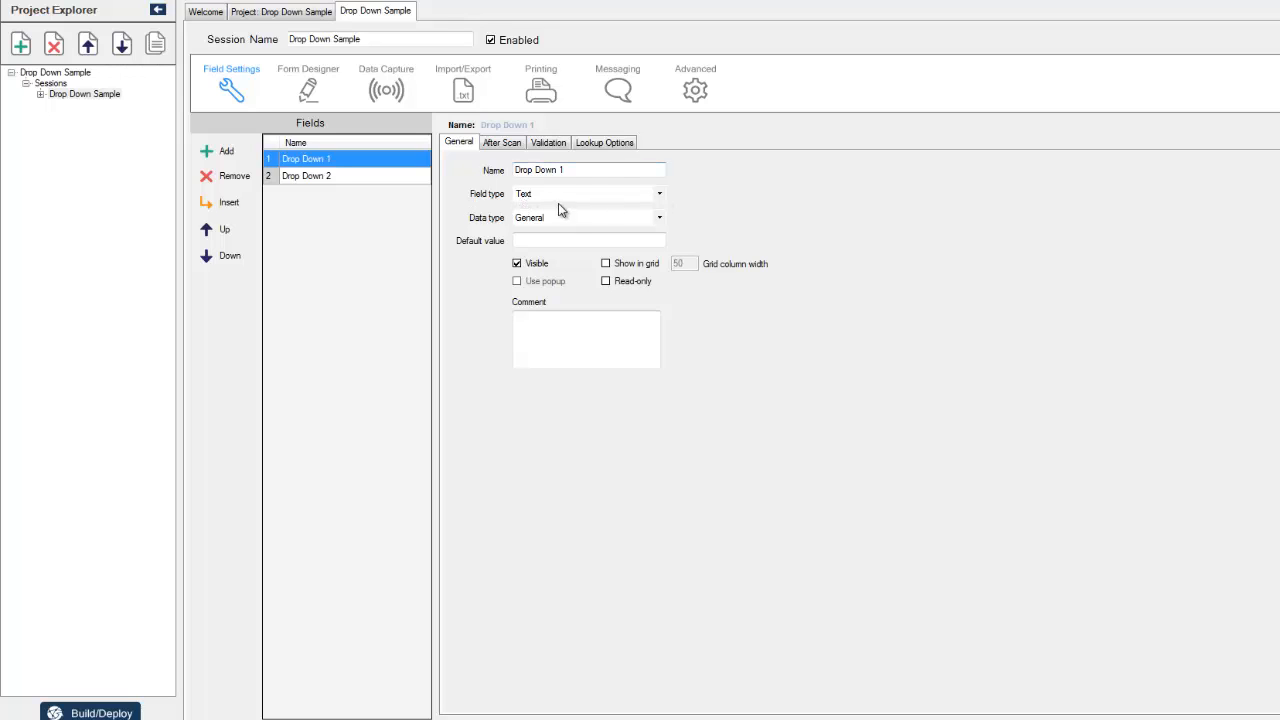
{"action": "left_click", "coordinate": [660, 194]}
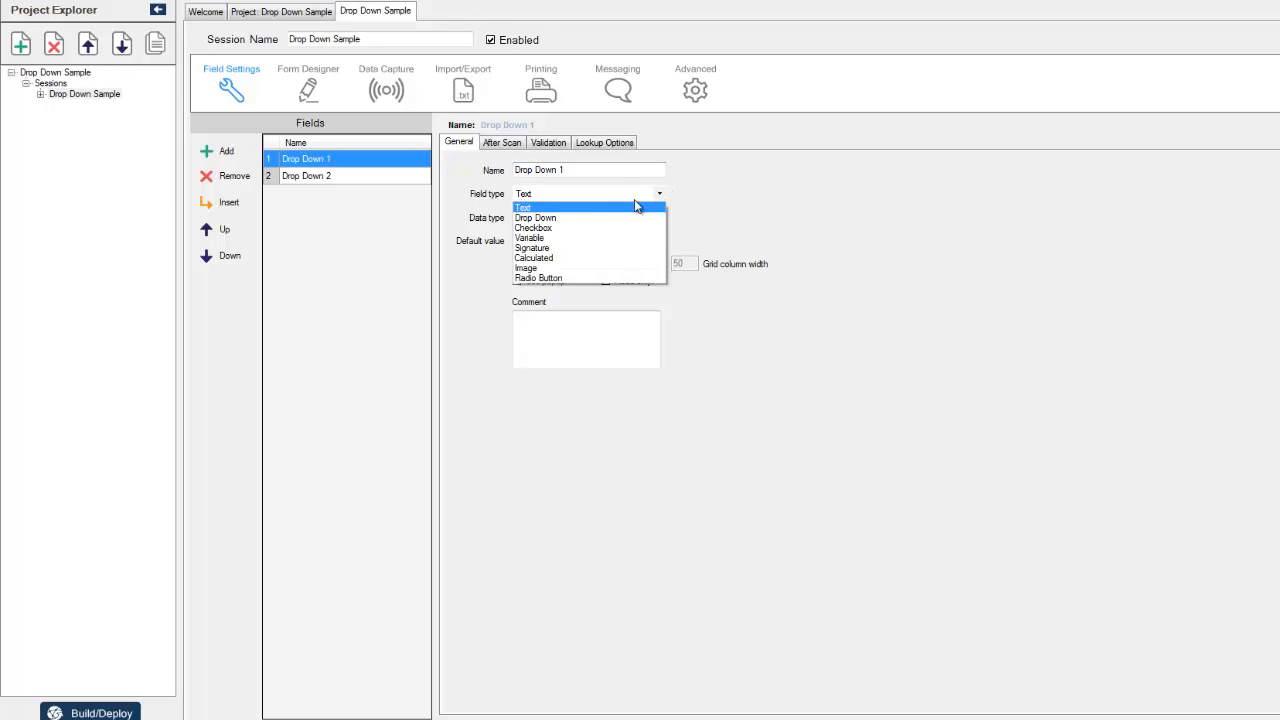
{"action": "left_click", "coordinate": [550, 219]}
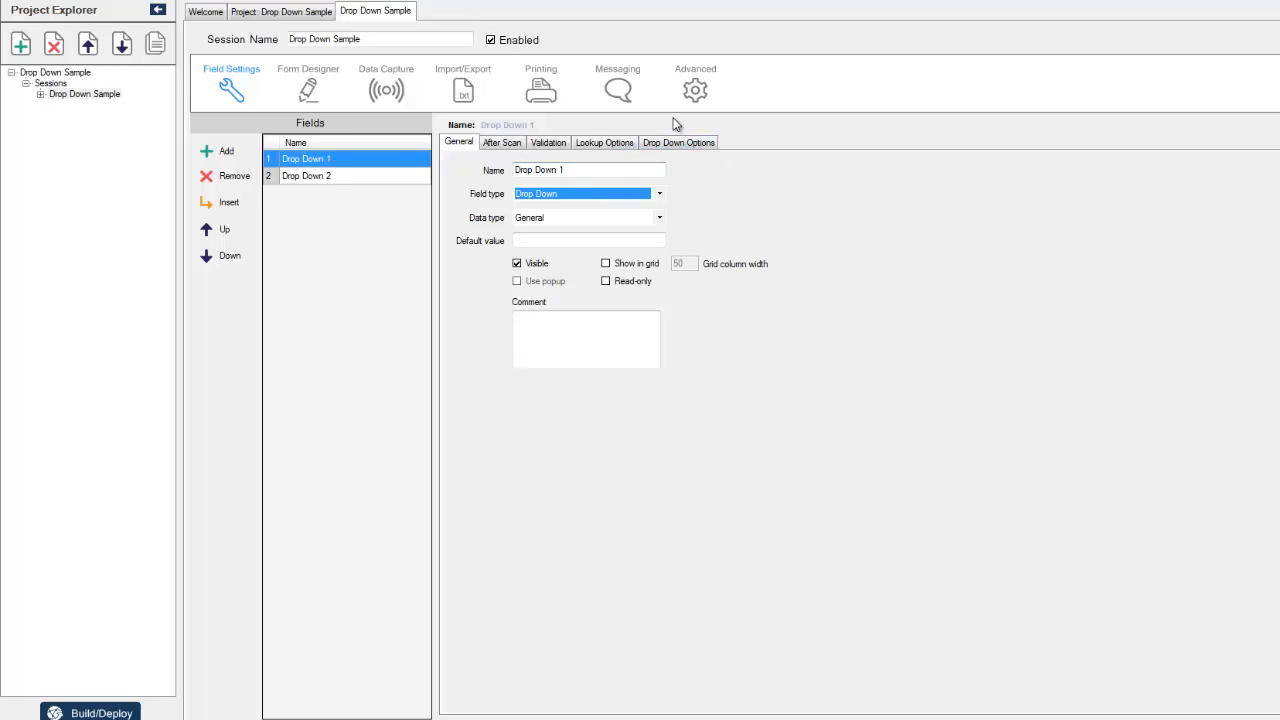
Add the display values 1, 2 and 3 as drop-down items for Drop Down 1
{"action": "left_click", "coordinate": [673, 150]}
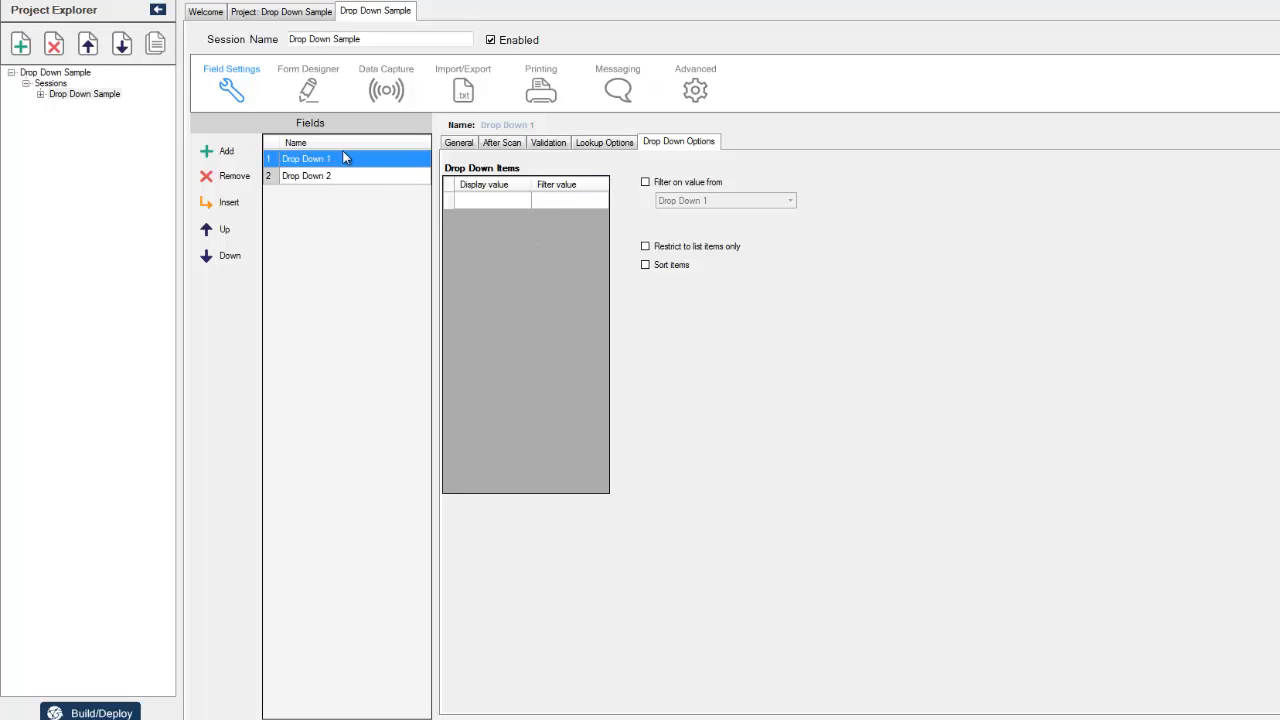
{"action": "left_click", "coordinate": [480, 200]}
{"action": "left_click", "coordinate": [480, 199]}
{"action": "type", "text": "1"}
{"action": "left_click", "coordinate": [476, 216]}
{"action": "type", "text": "2"}
{"action": "left_click", "coordinate": [474, 235]}
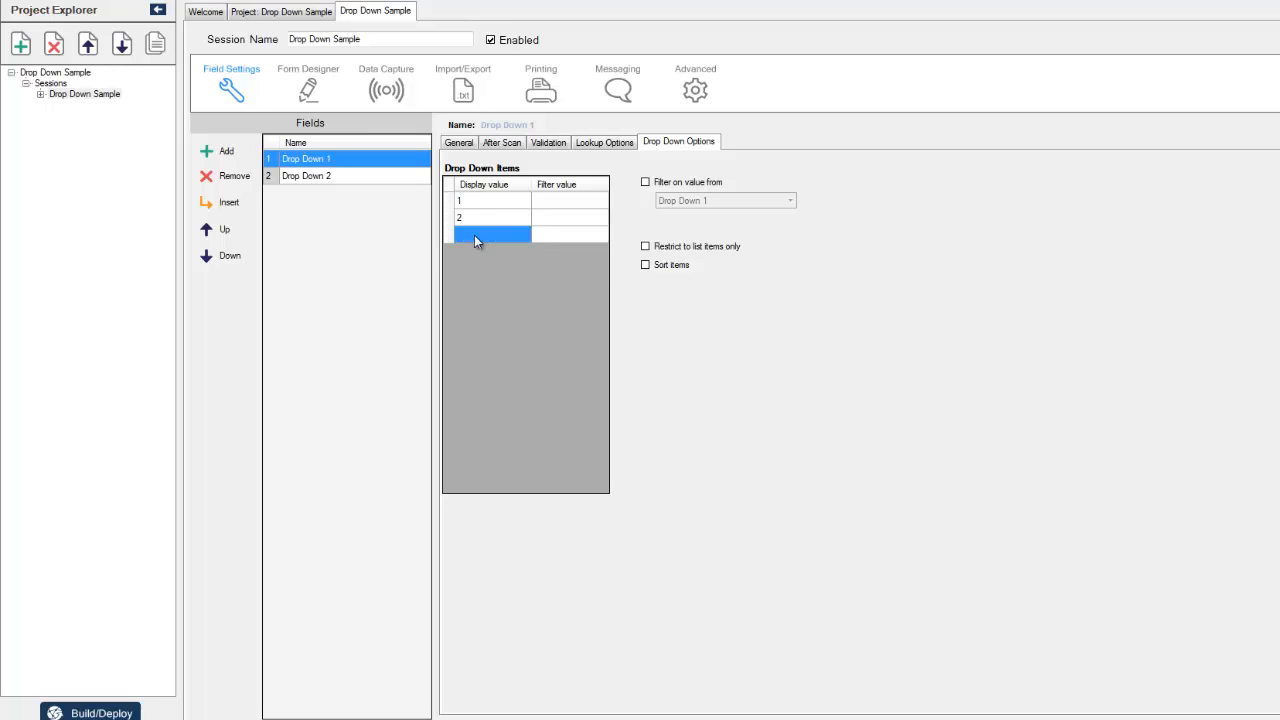
{"action": "left_click", "coordinate": [474, 235]}
{"action": "type", "text": "3"}
{"action": "left_click", "coordinate": [415, 262]}
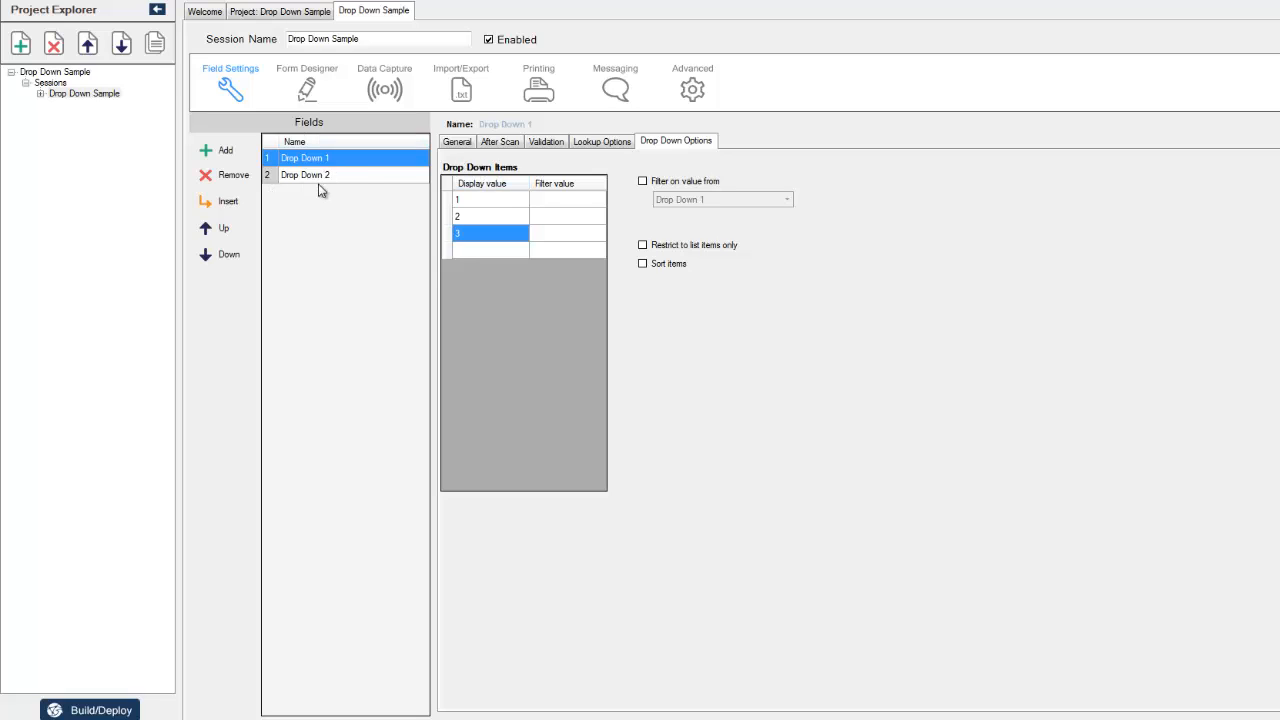
Create the default form from the field settings and build and deploy the project to the connected Windows Mobile device
{"action": "left_click", "coordinate": [307, 90]}
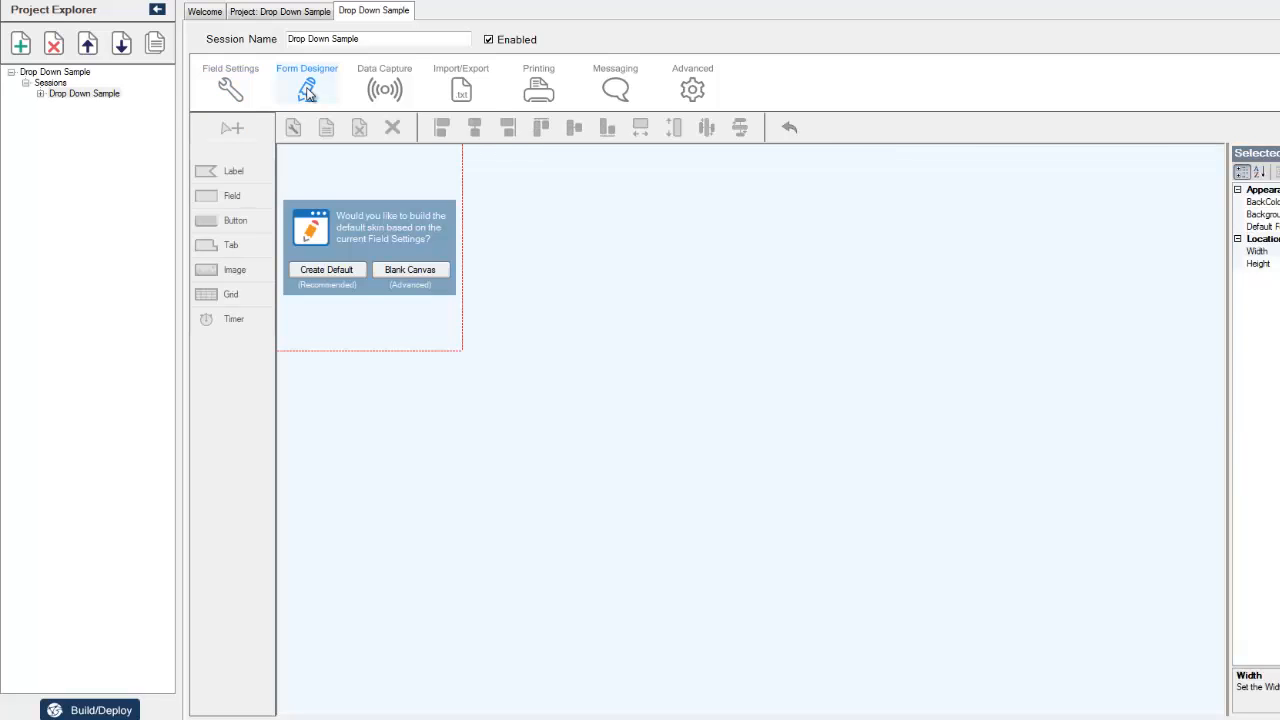
{"action": "left_click", "coordinate": [332, 268]}
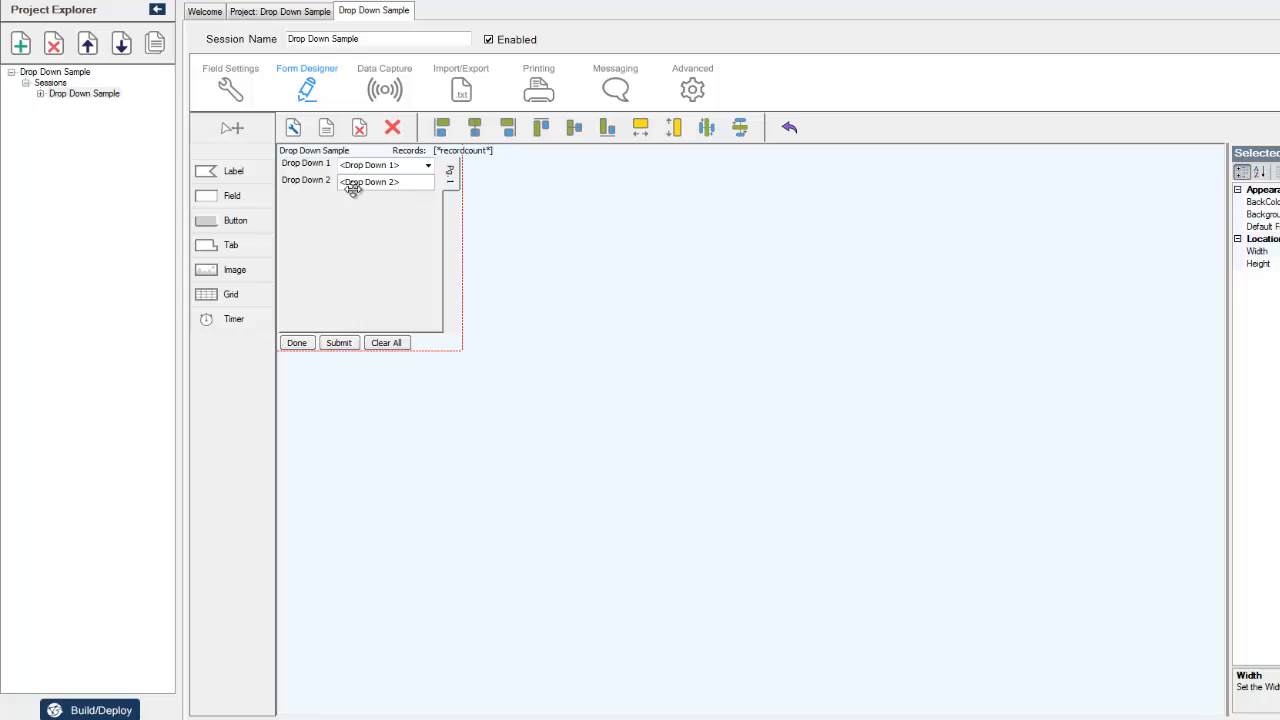
{"action": "left_click", "coordinate": [123, 711]}
{"action": "left_click", "coordinate": [776, 454]}
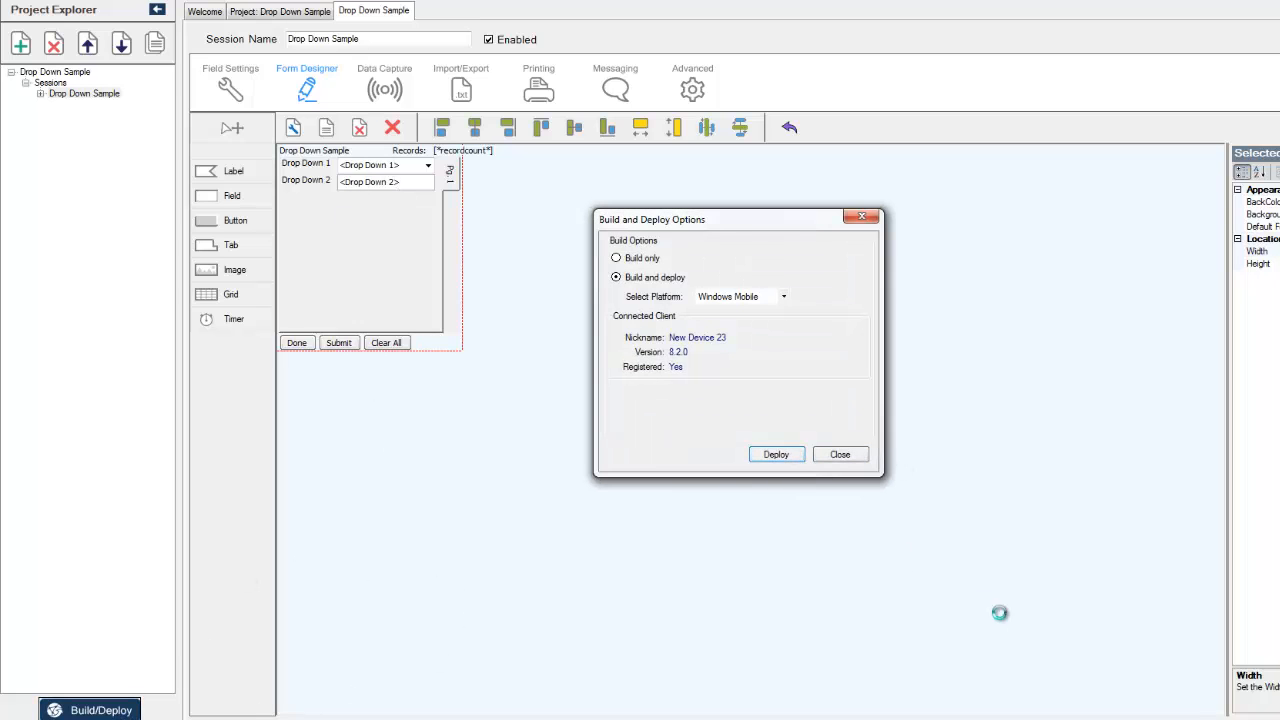
{"action": "left_click", "coordinate": [840, 456]}
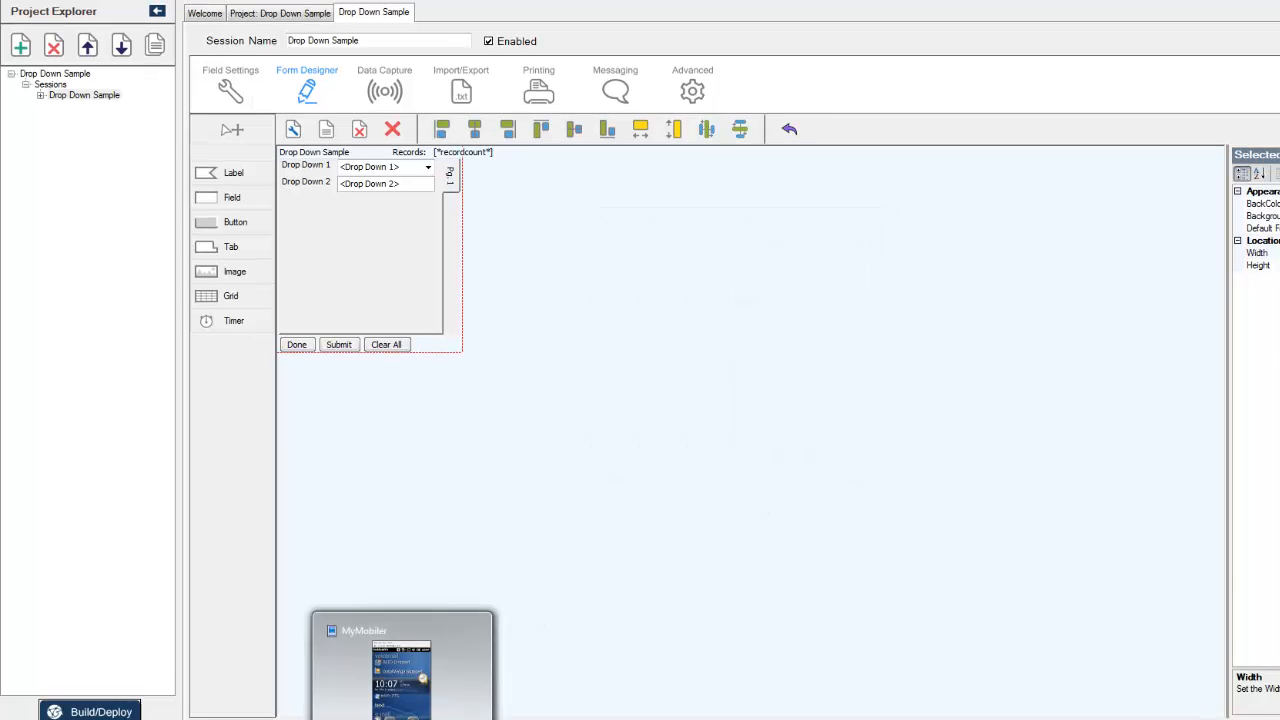
Switch to MyMobiler, move its window into view and open the Drop Down Sample session for data entry
{"action": "left_click", "coordinate": [402, 716]}
{"action": "left_click_drag", "start_coordinate": [1189, 15], "coordinate": [926, 57]}
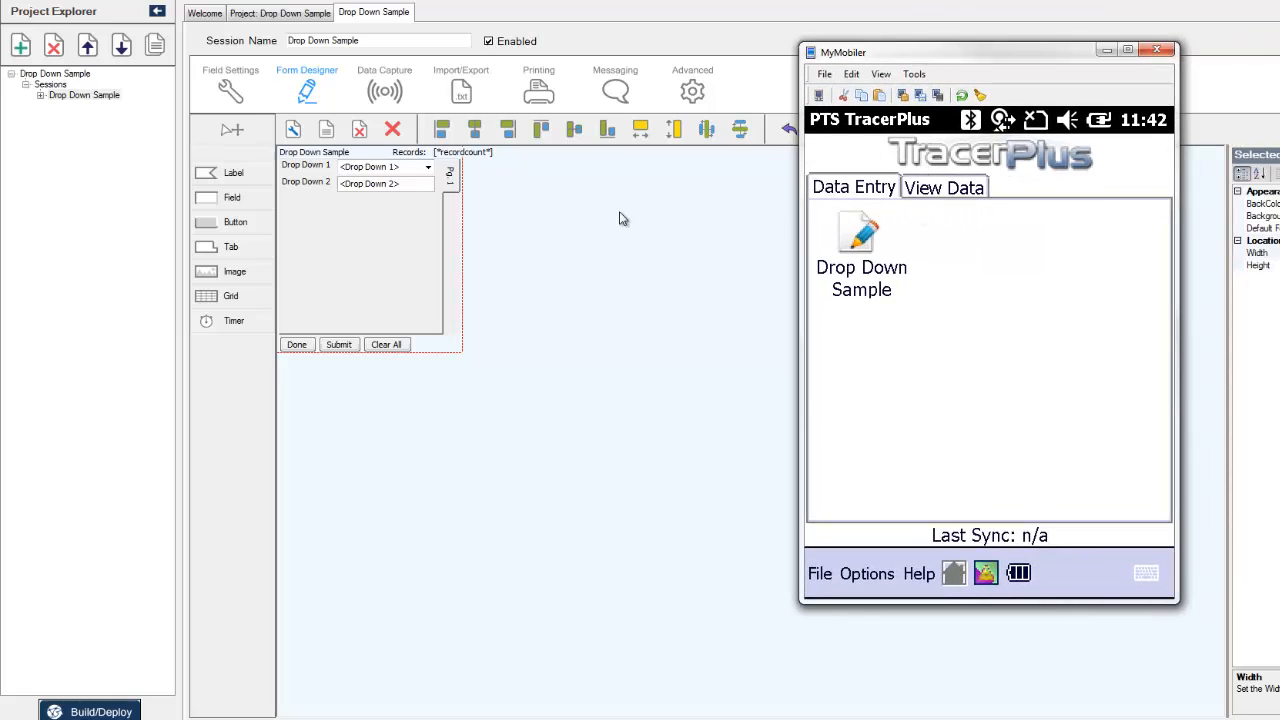
{"action": "left_click", "coordinate": [866, 237]}
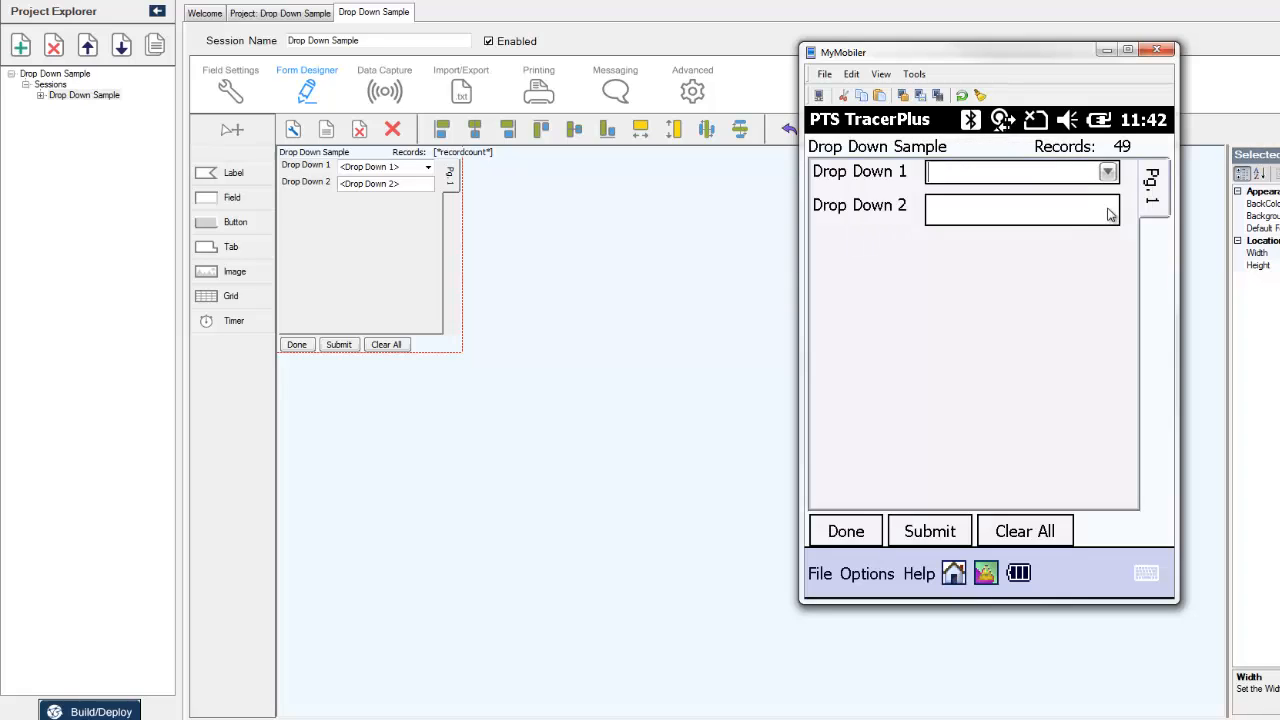
Test the Drop Down 1 list on the device by choosing 1, 2 and 3 in turn
{"action": "left_click", "coordinate": [1108, 173]}
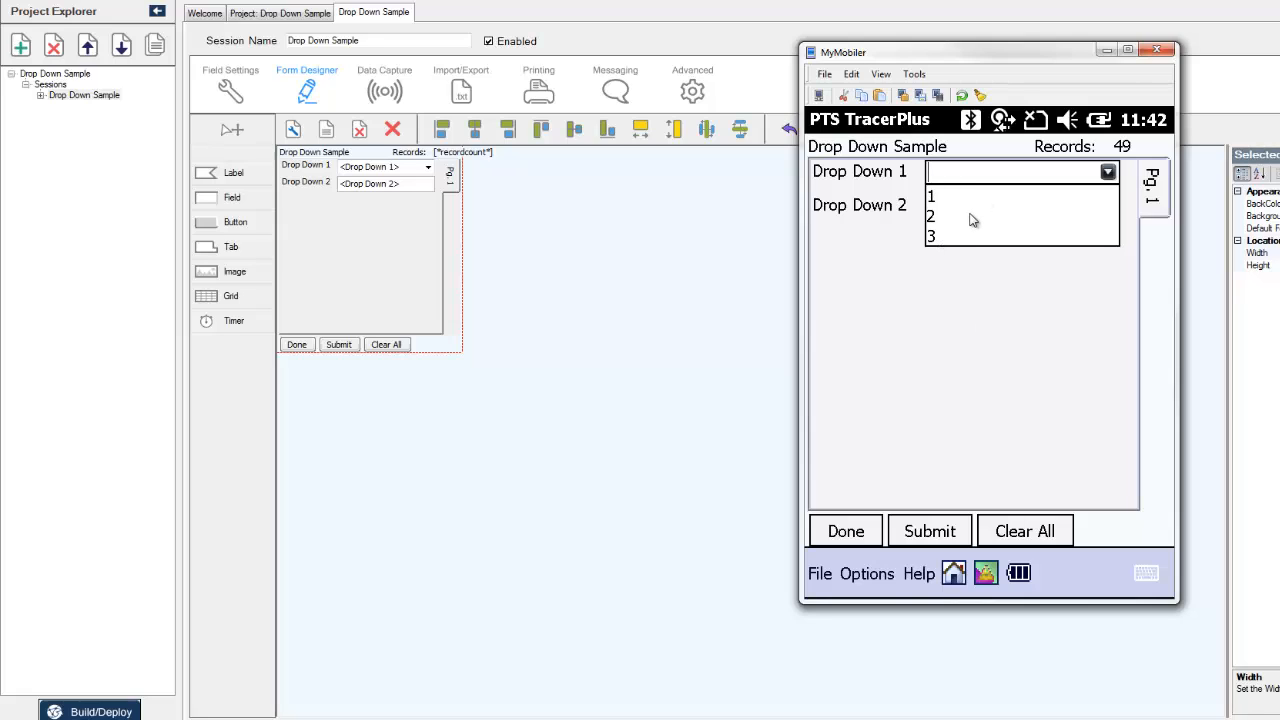
{"action": "left_click", "coordinate": [940, 199]}
{"action": "left_click", "coordinate": [1031, 274]}
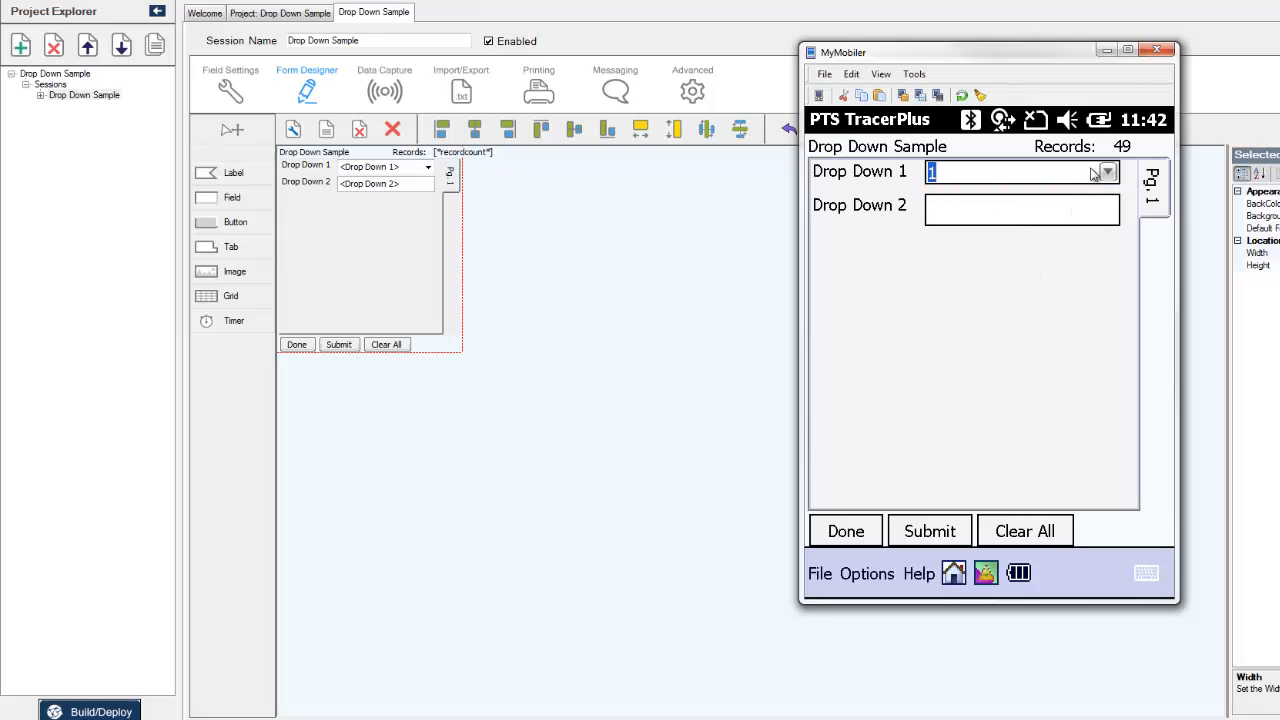
{"action": "left_click", "coordinate": [1107, 172]}
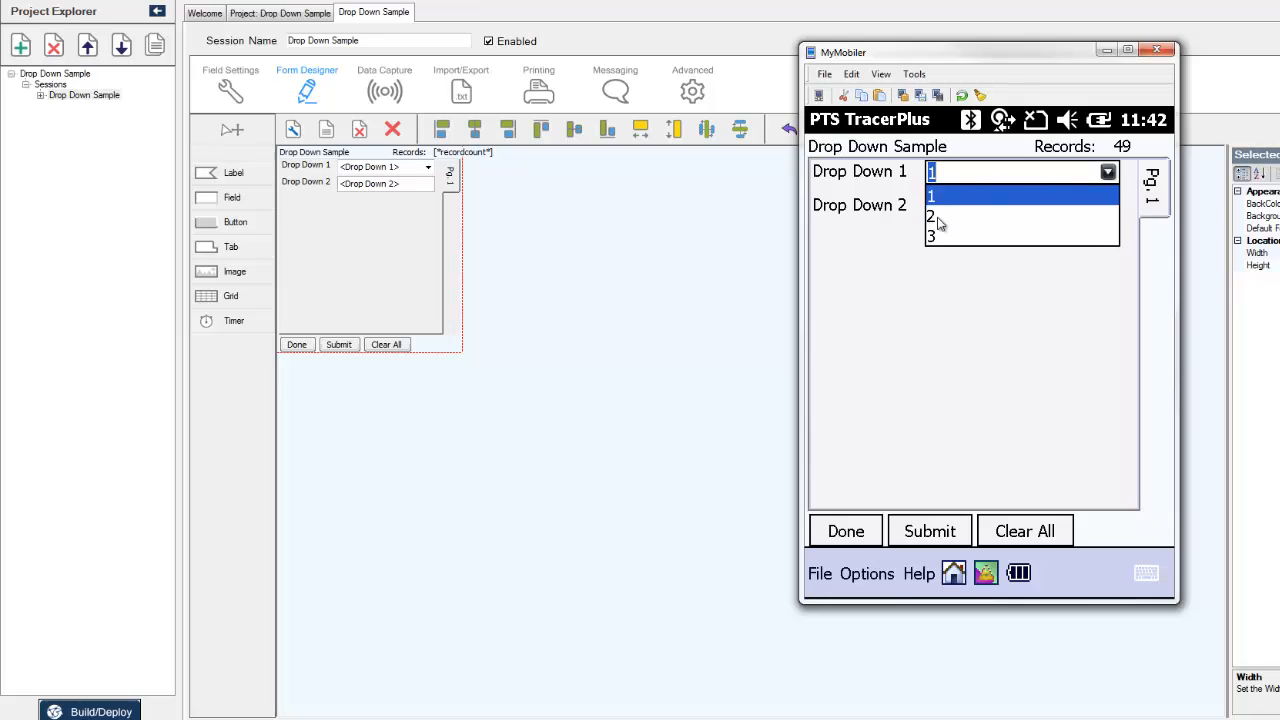
{"action": "left_click", "coordinate": [938, 218]}
{"action": "left_click", "coordinate": [1107, 172]}
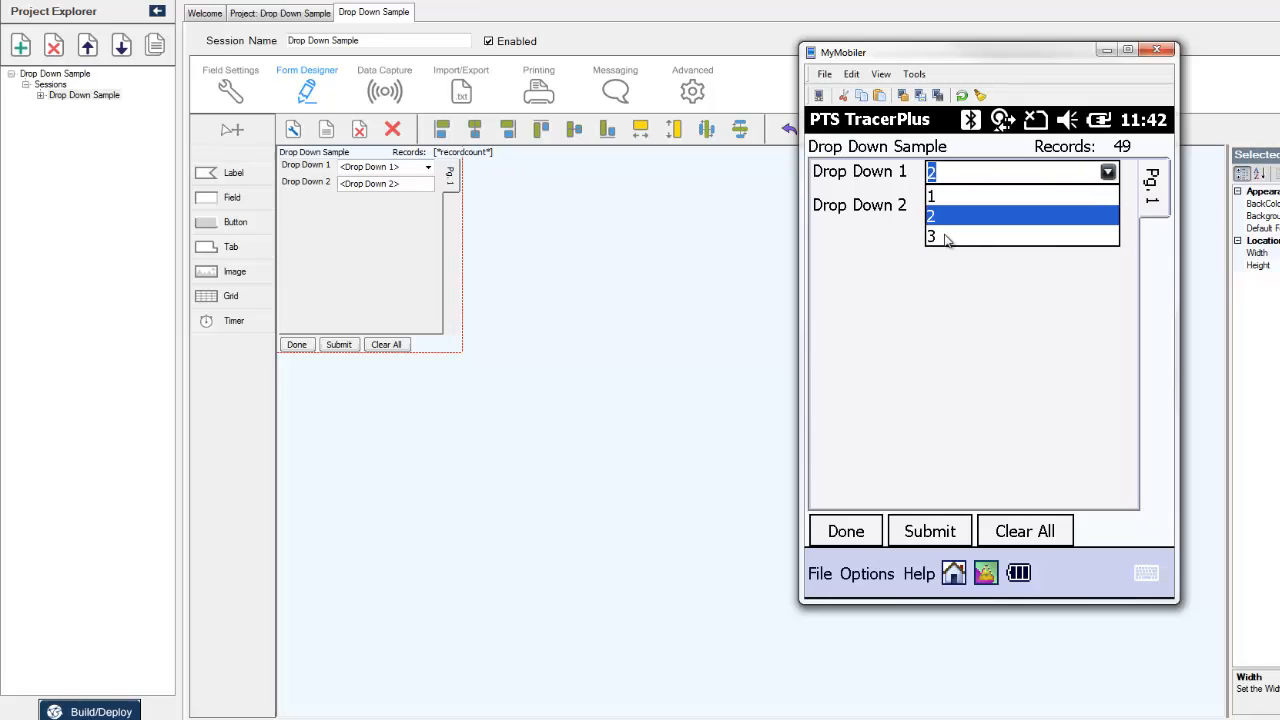
{"action": "left_click", "coordinate": [945, 237]}
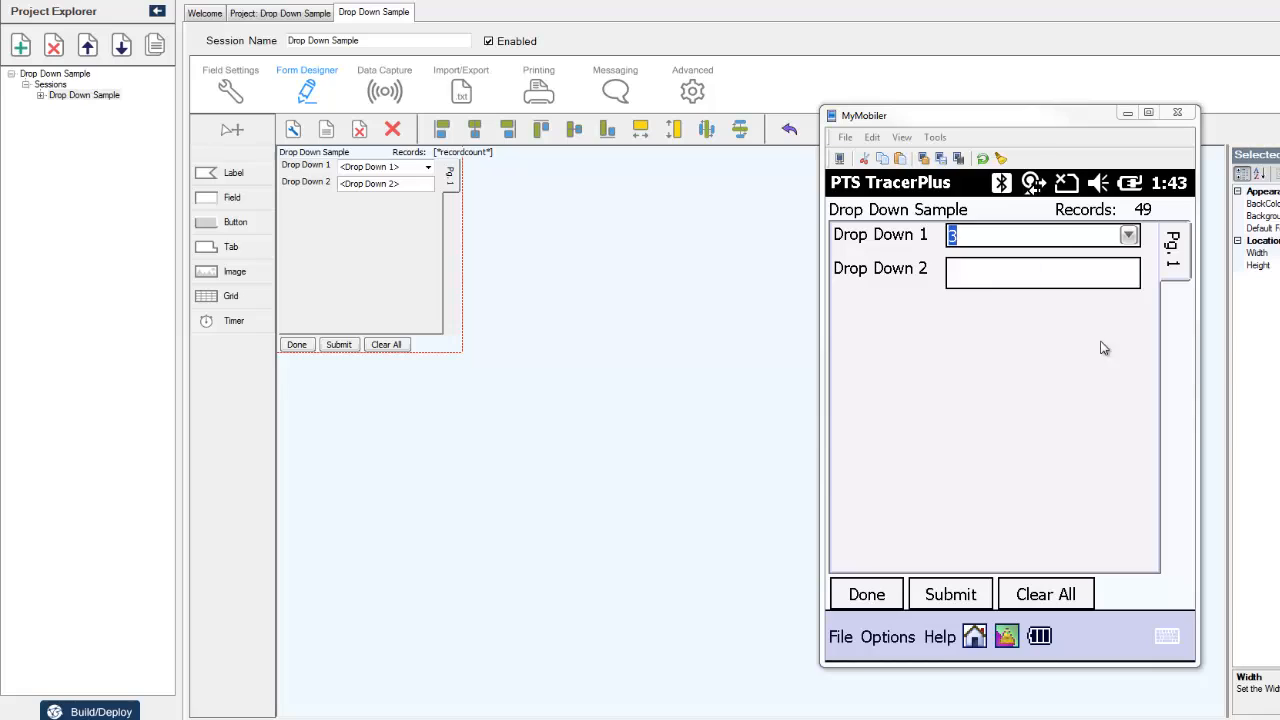
Return to the session's field settings and set the field type of Drop Down 2 to Drop Down
{"action": "left_click", "coordinate": [231, 88]}
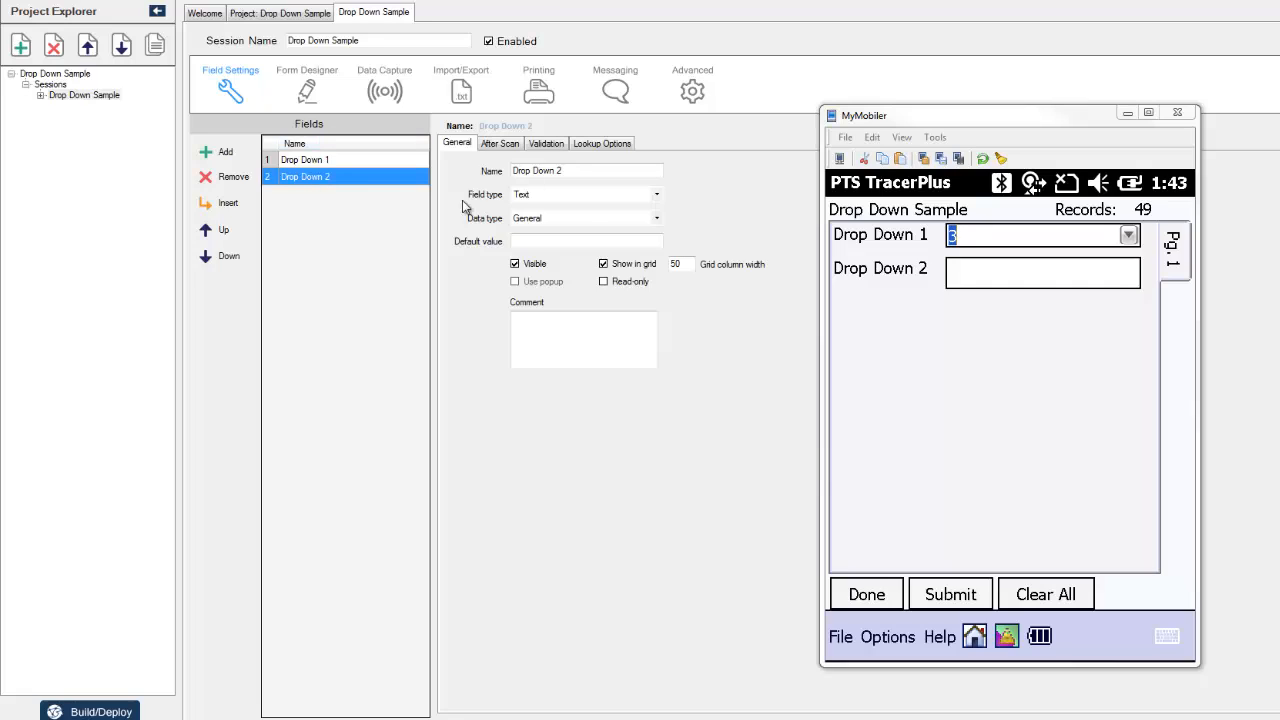
{"action": "left_click", "coordinate": [657, 195]}
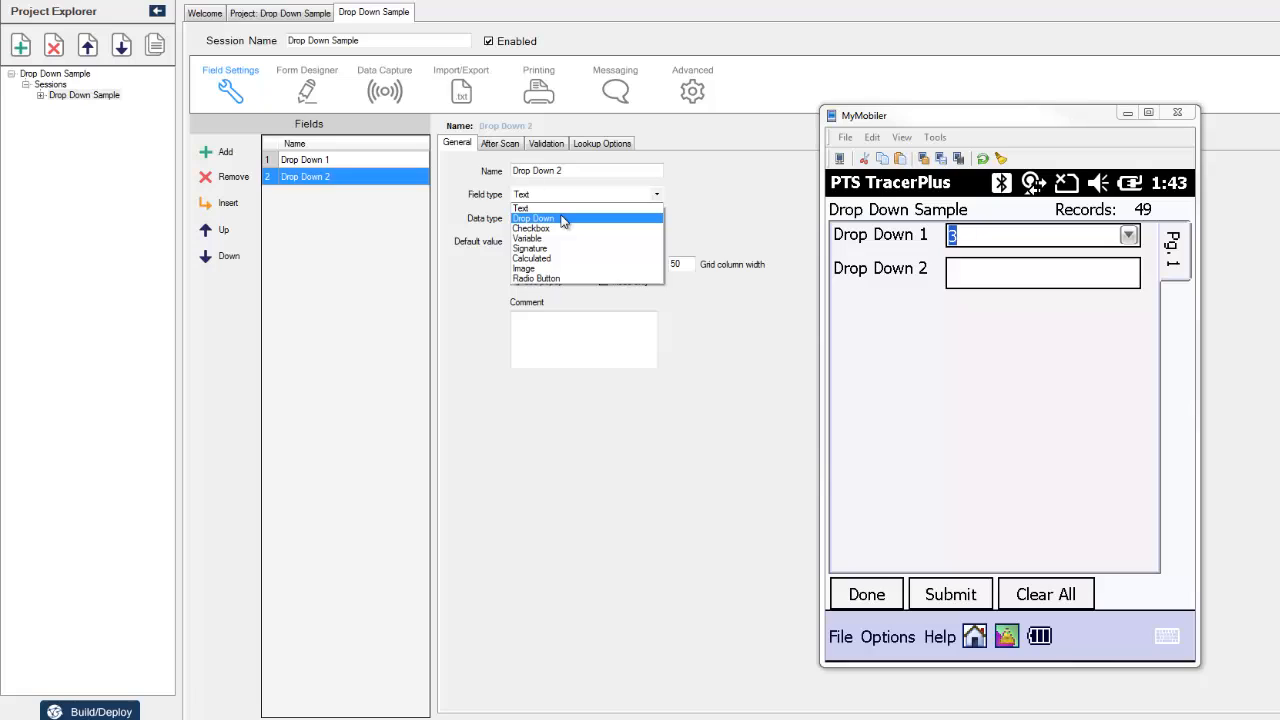
{"action": "left_click", "coordinate": [563, 220]}
Add the display values A, B and C as drop-down items for Drop Down 2
{"action": "left_click", "coordinate": [683, 146]}
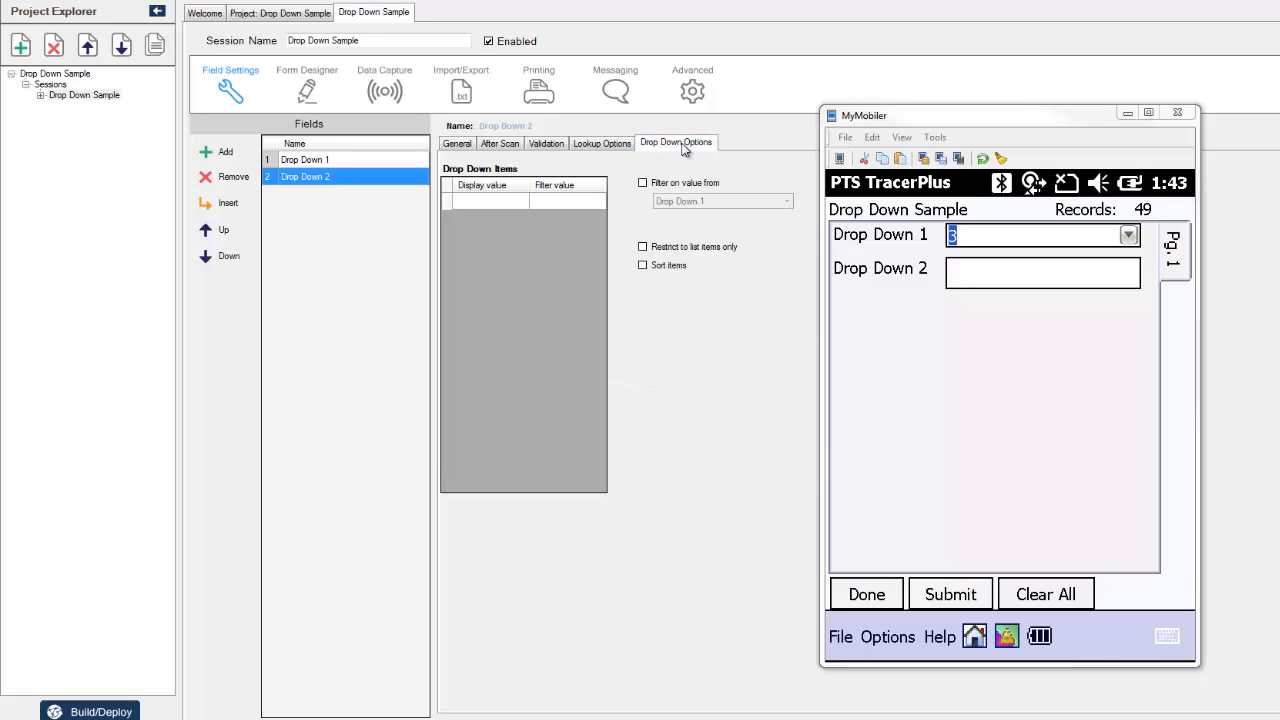
{"action": "left_click", "coordinate": [502, 204]}
{"action": "left_click", "coordinate": [502, 204]}
{"action": "type", "text": "A"}
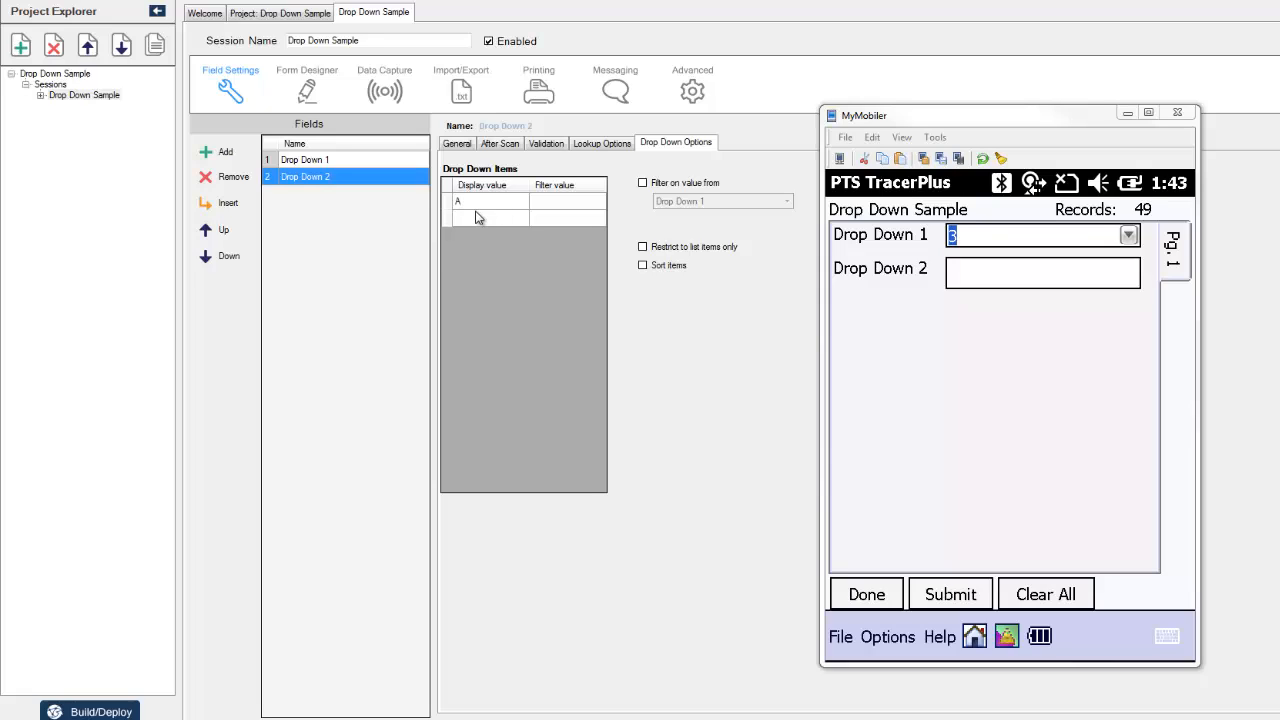
{"action": "left_click", "coordinate": [472, 214]}
{"action": "left_click", "coordinate": [472, 214]}
{"action": "type", "text": "B"}
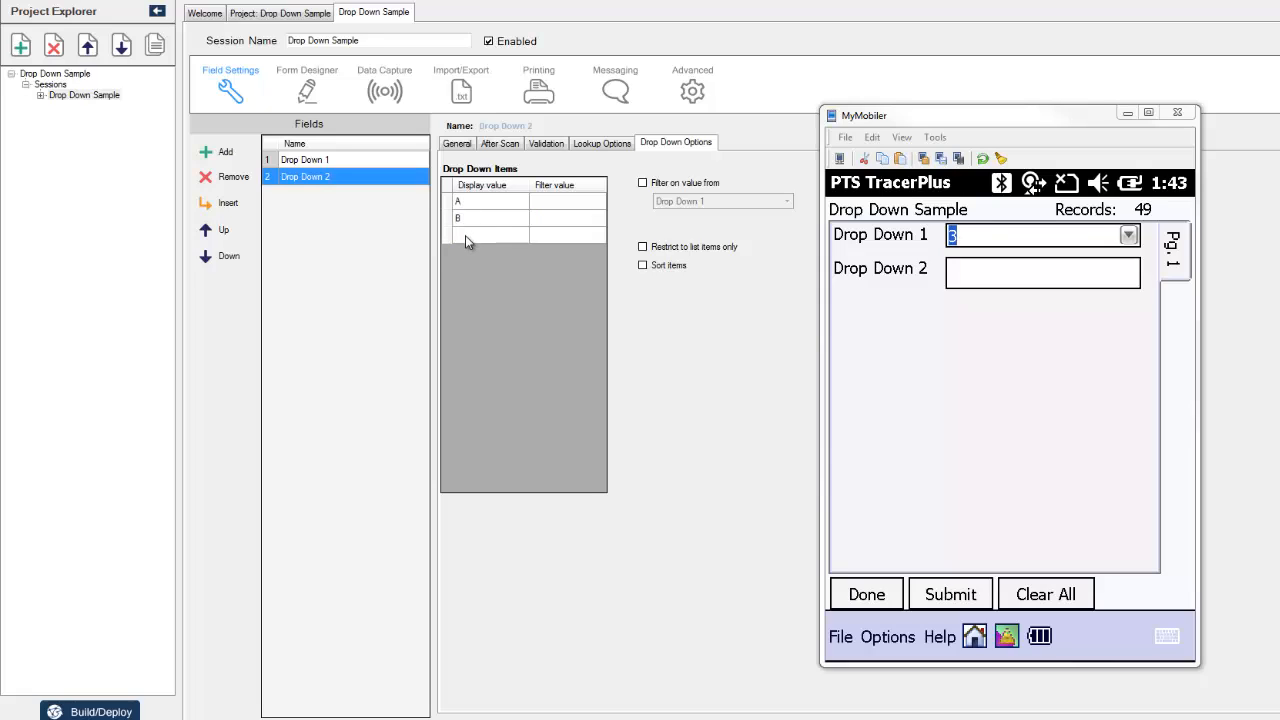
{"action": "left_click", "coordinate": [465, 235]}
{"action": "left_click", "coordinate": [465, 235]}
{"action": "type", "text": "C"}
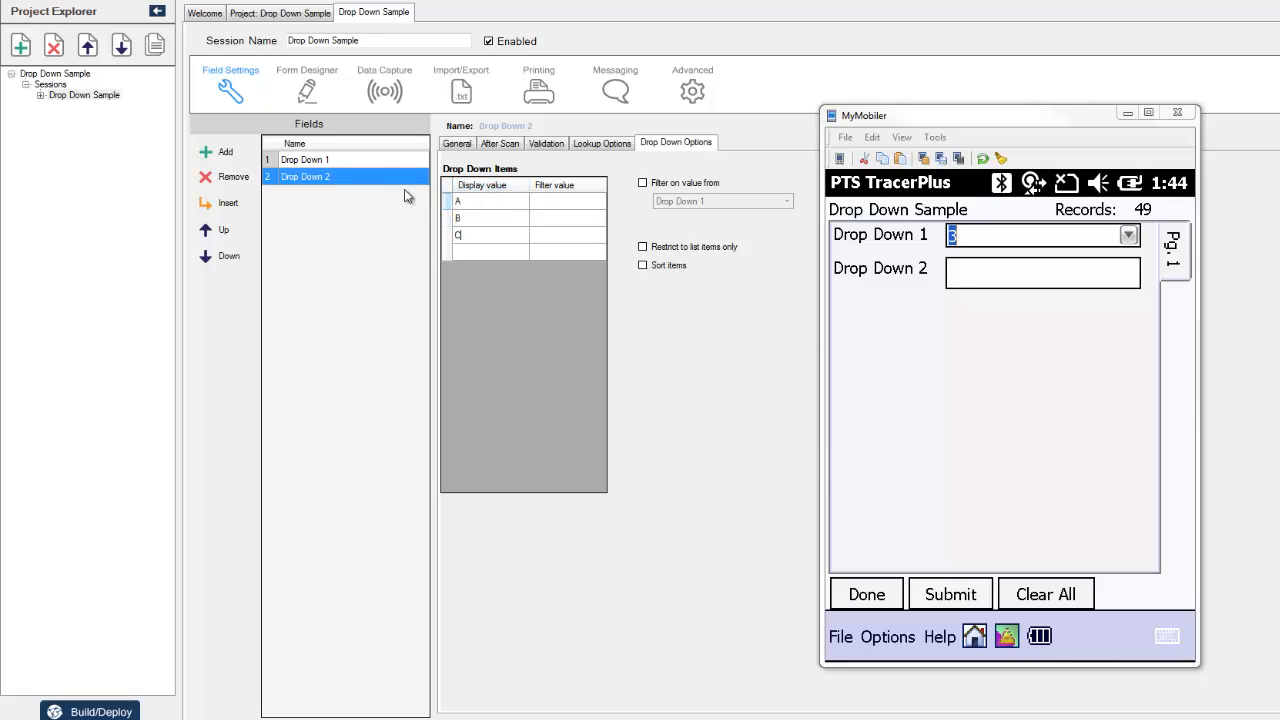
Assign filter values 1, 2 and 3 to Drop Down 2's items A, B and C respectively
{"action": "left_click", "coordinate": [558, 205]}
{"action": "left_click", "coordinate": [552, 199]}
{"action": "type", "text": "1"}
{"action": "left_click", "coordinate": [543, 224]}
{"action": "type", "text": "2"}
{"action": "left_click", "coordinate": [538, 237]}
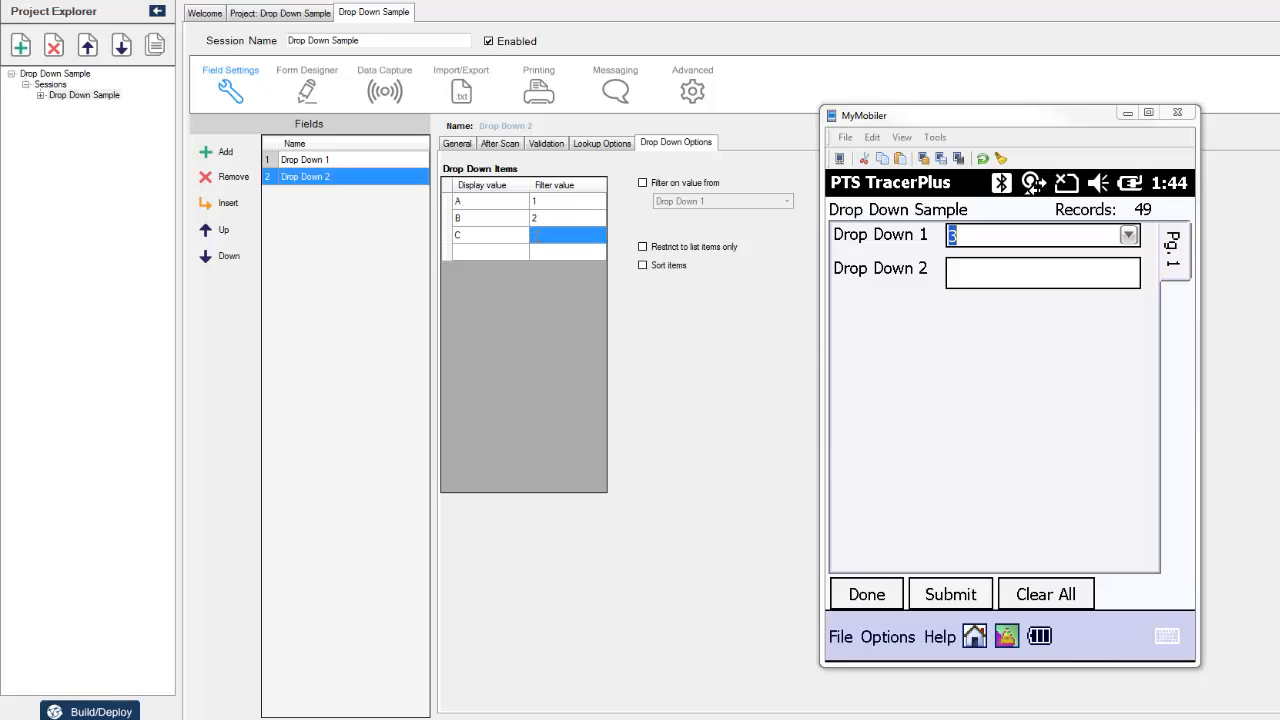
{"action": "type", "text": "3"}
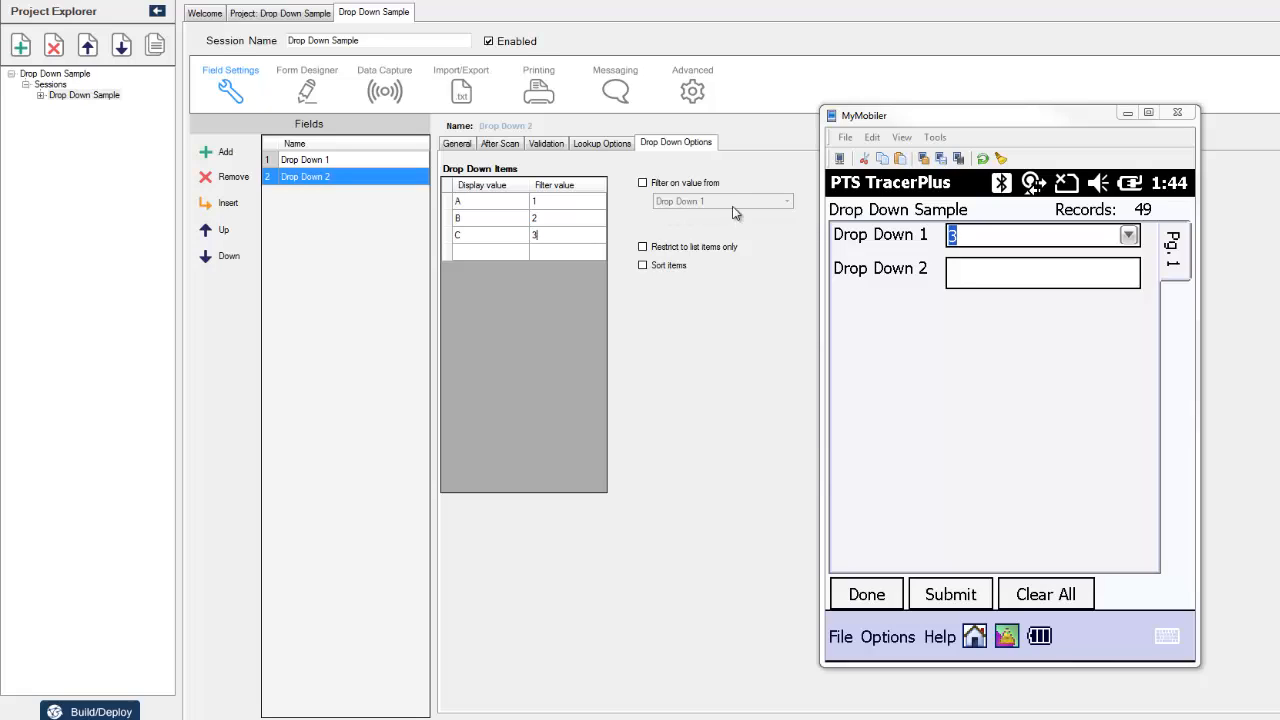
Enable filtering of Drop Down 2's items on the value from Drop Down 1
{"action": "left_click", "coordinate": [643, 184]}
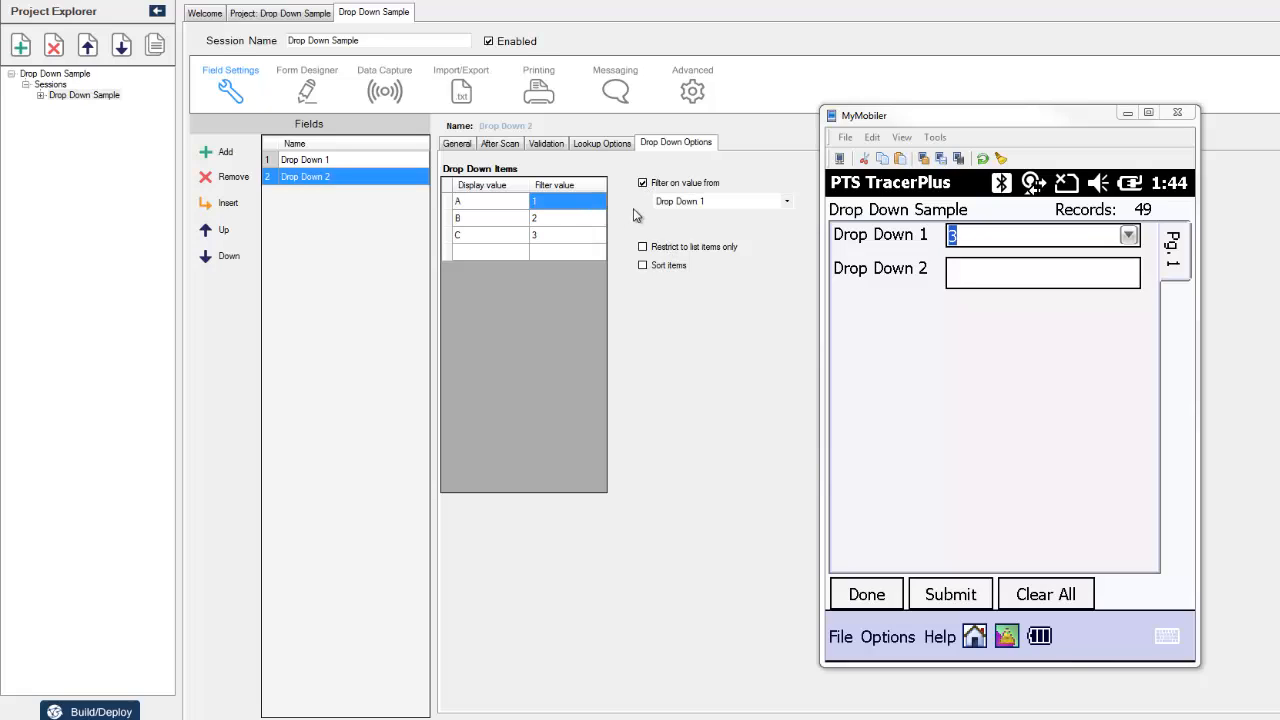
{"action": "left_click", "coordinate": [788, 202]}
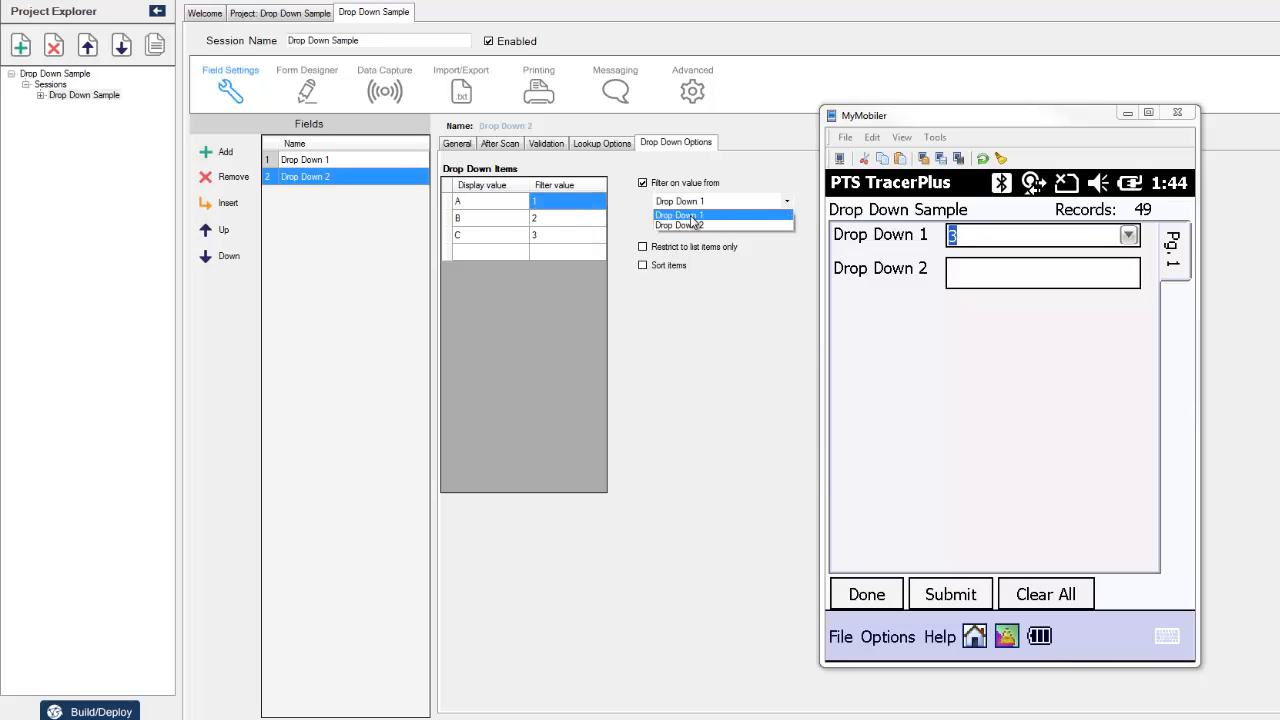
{"action": "left_click", "coordinate": [686, 218]}
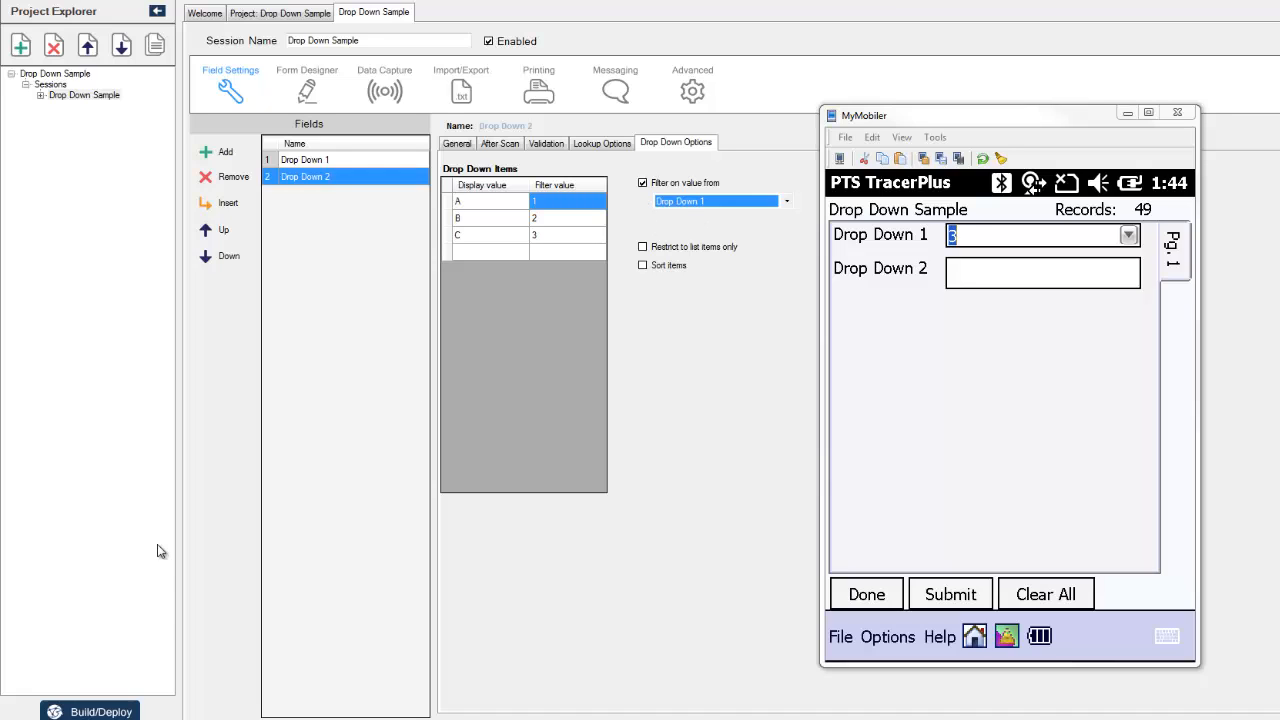
Build and deploy the updated project to the connected Windows Mobile device
{"action": "left_click", "coordinate": [124, 711]}
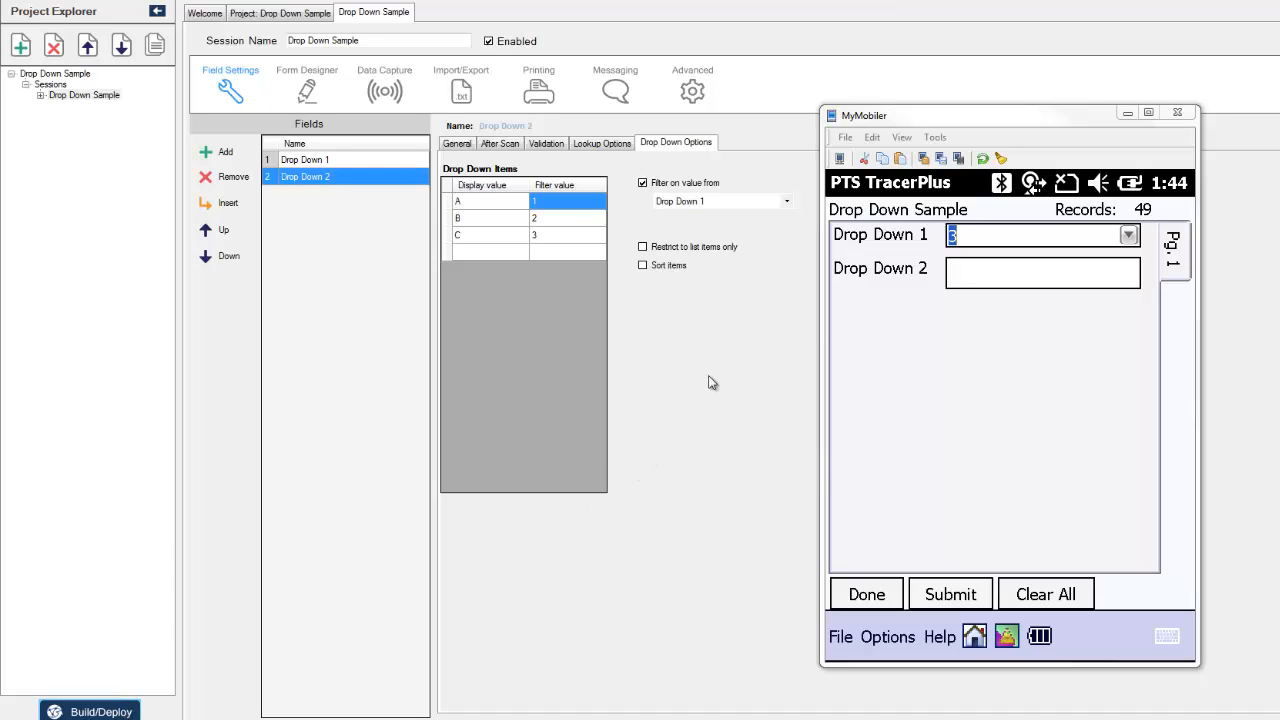
{"action": "left_click", "coordinate": [776, 456]}
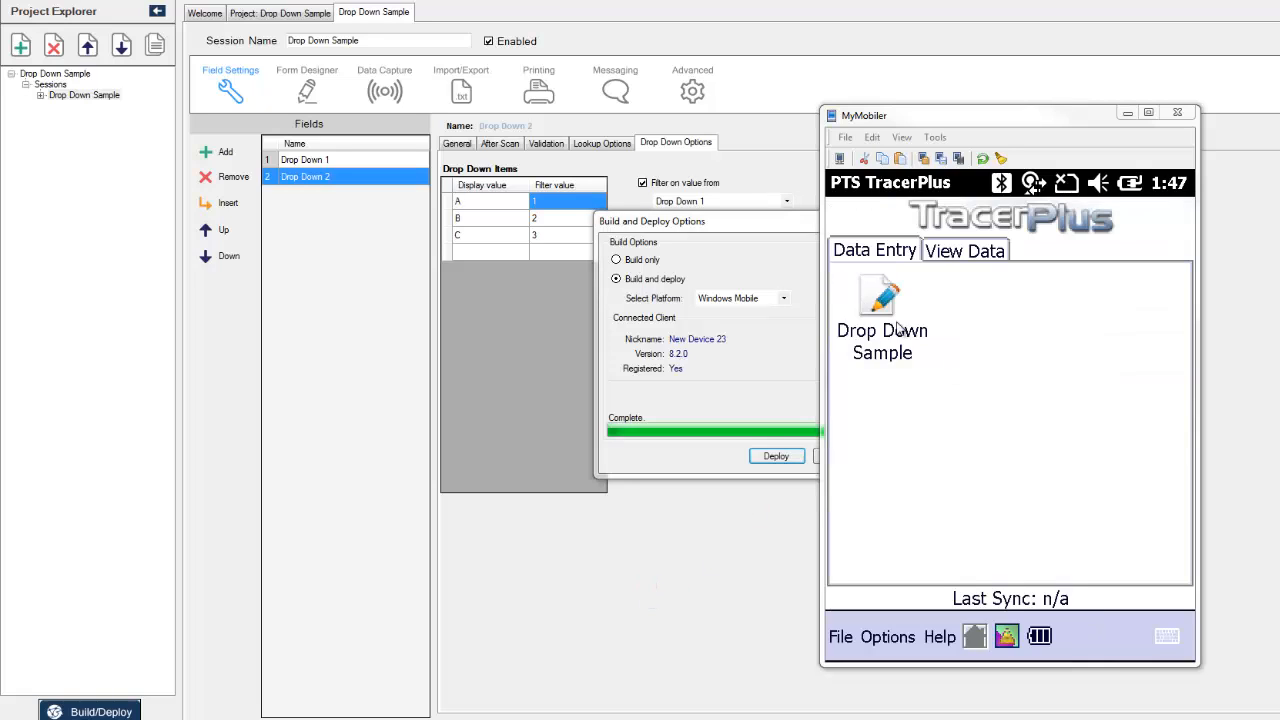
Open the Drop Down Sample session on the mobile device and submit a record with Drop Down 1 set to 1 and Drop Down 2 to A
{"action": "left_click", "coordinate": [876, 298]}
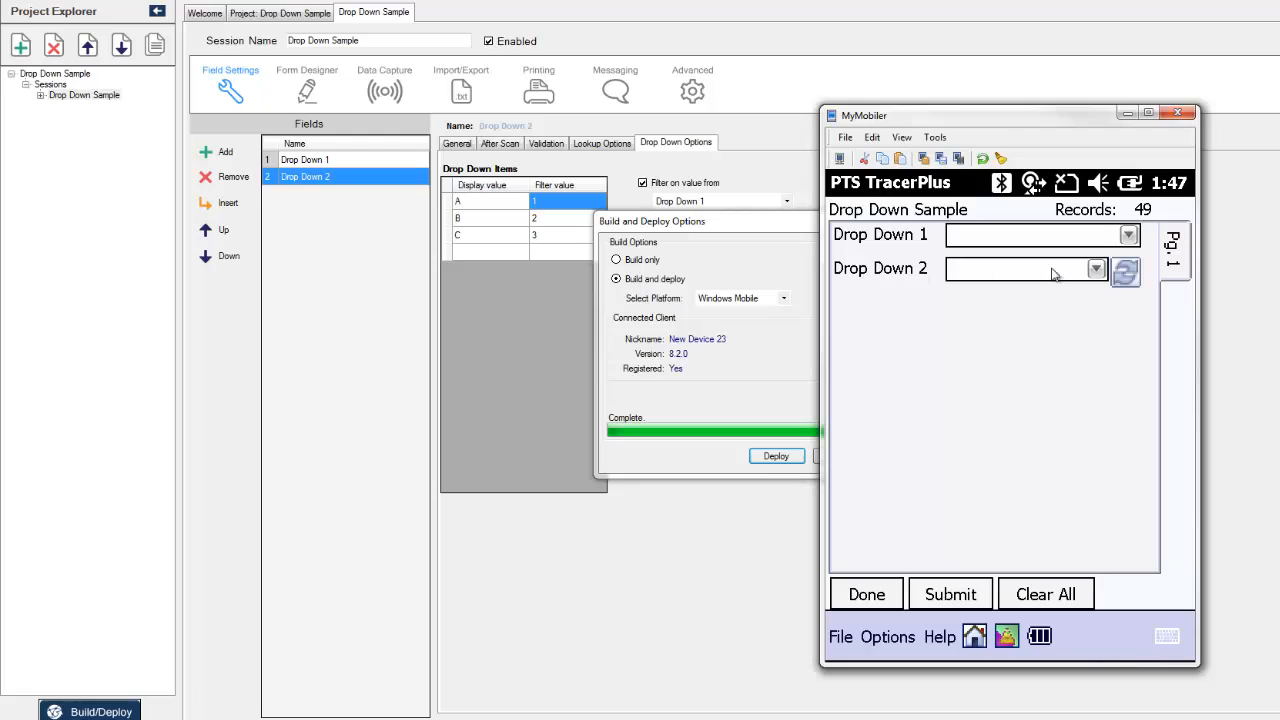
{"action": "left_click", "coordinate": [1130, 235]}
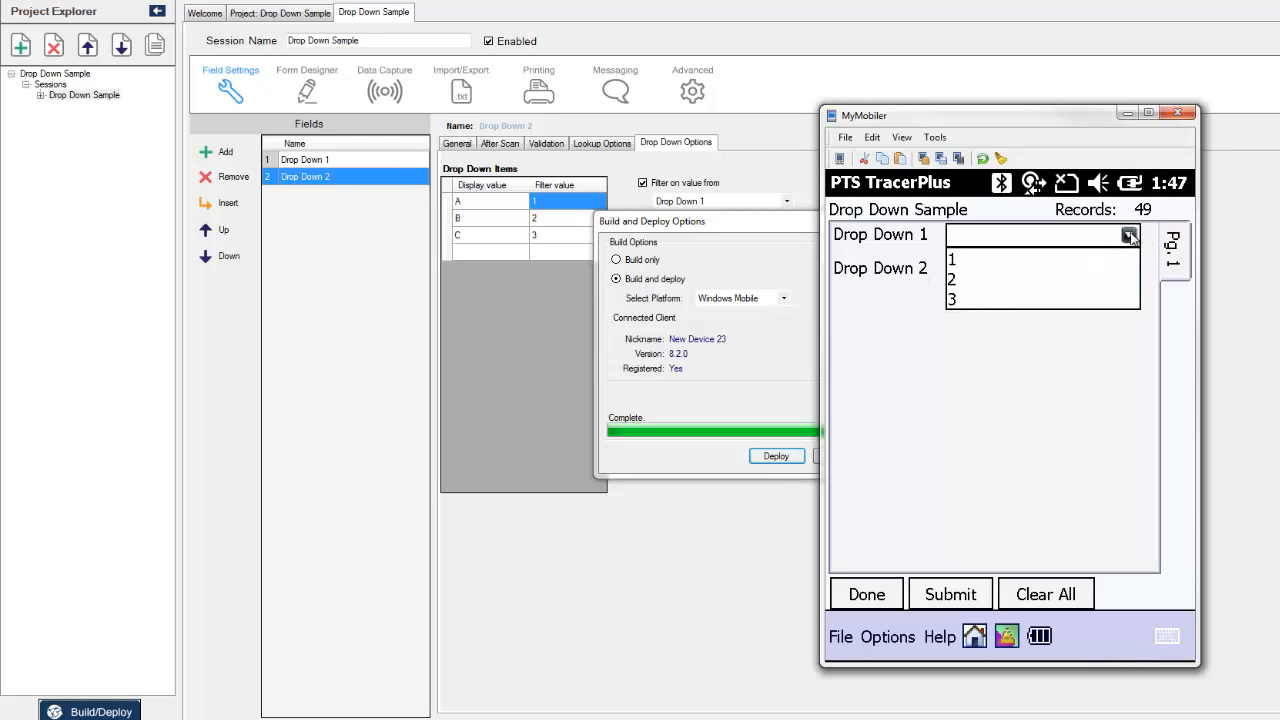
{"action": "left_click", "coordinate": [958, 260]}
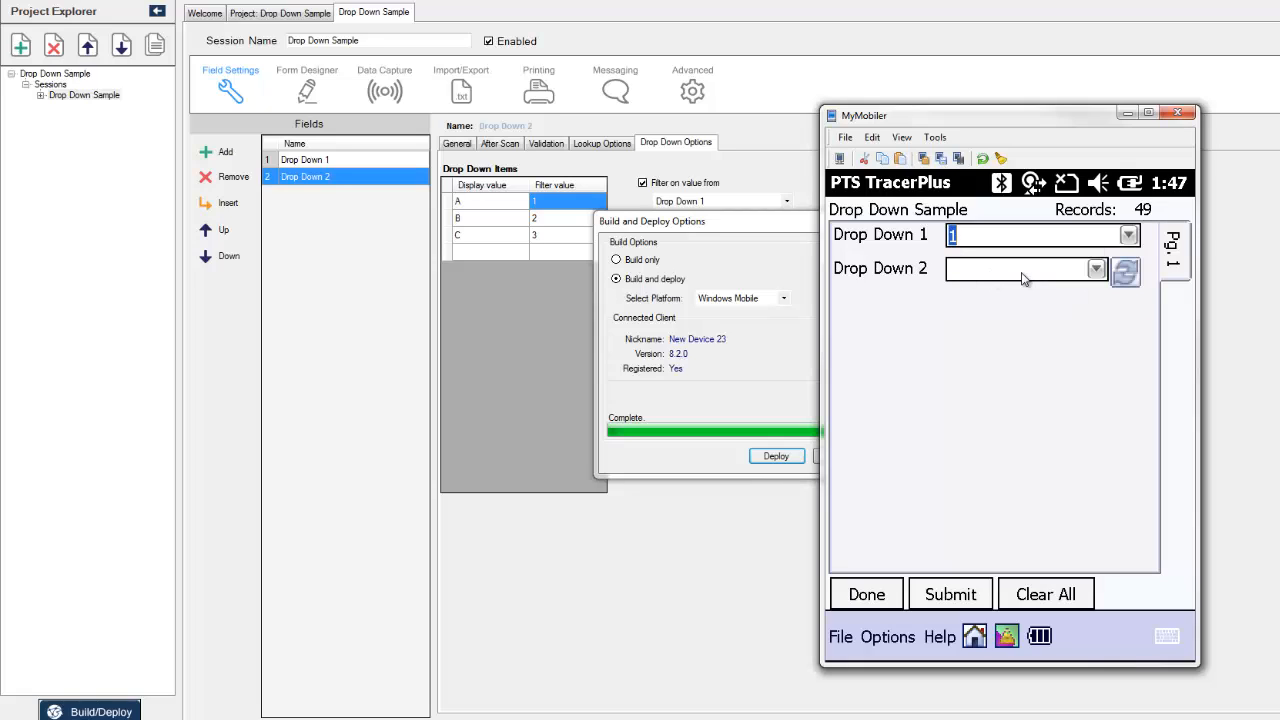
{"action": "left_click", "coordinate": [1098, 270]}
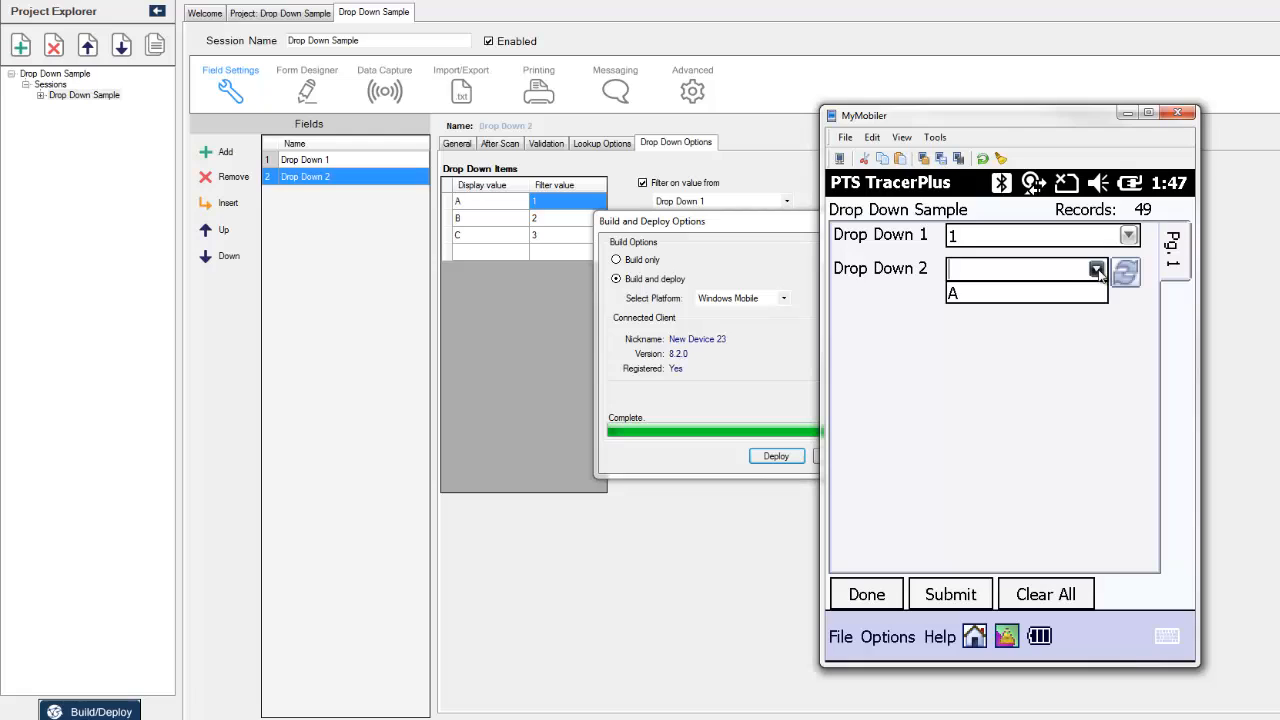
{"action": "left_click", "coordinate": [958, 295]}
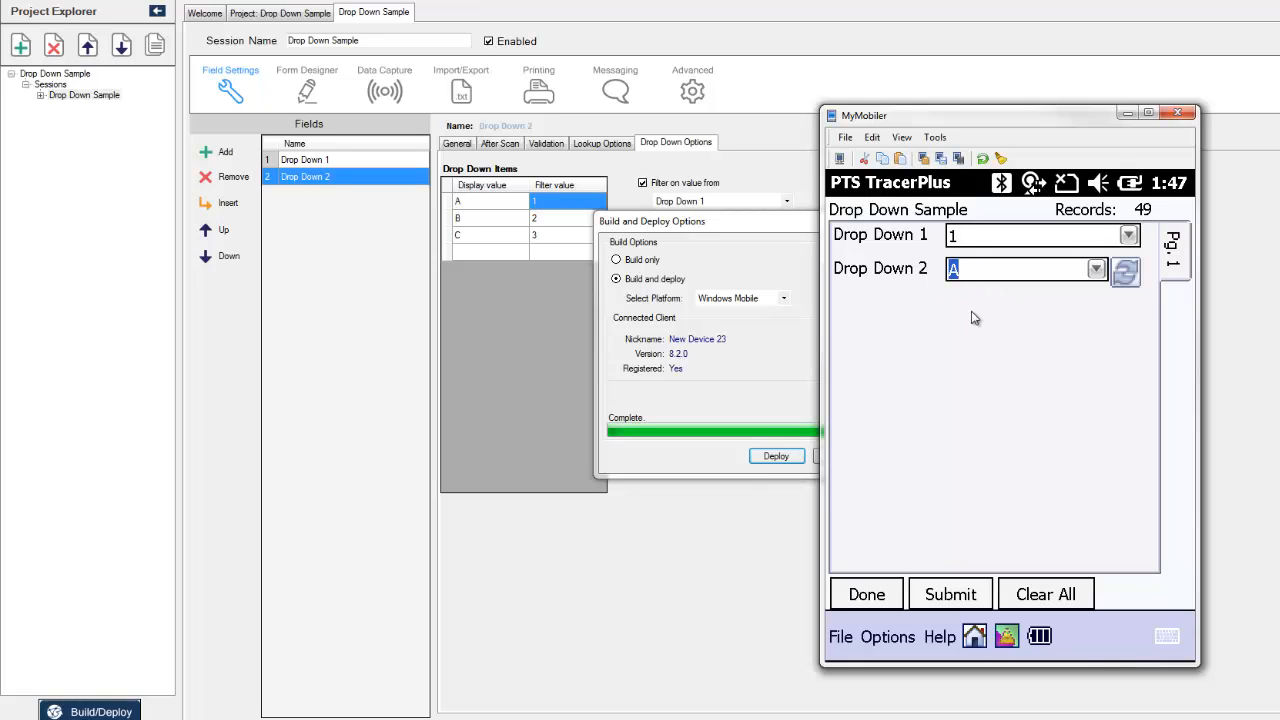
{"action": "left_click", "coordinate": [980, 590]}
Submit a second record with 2 selected in Drop Down 1 and B in Drop Down 2
{"action": "left_click", "coordinate": [1129, 235]}
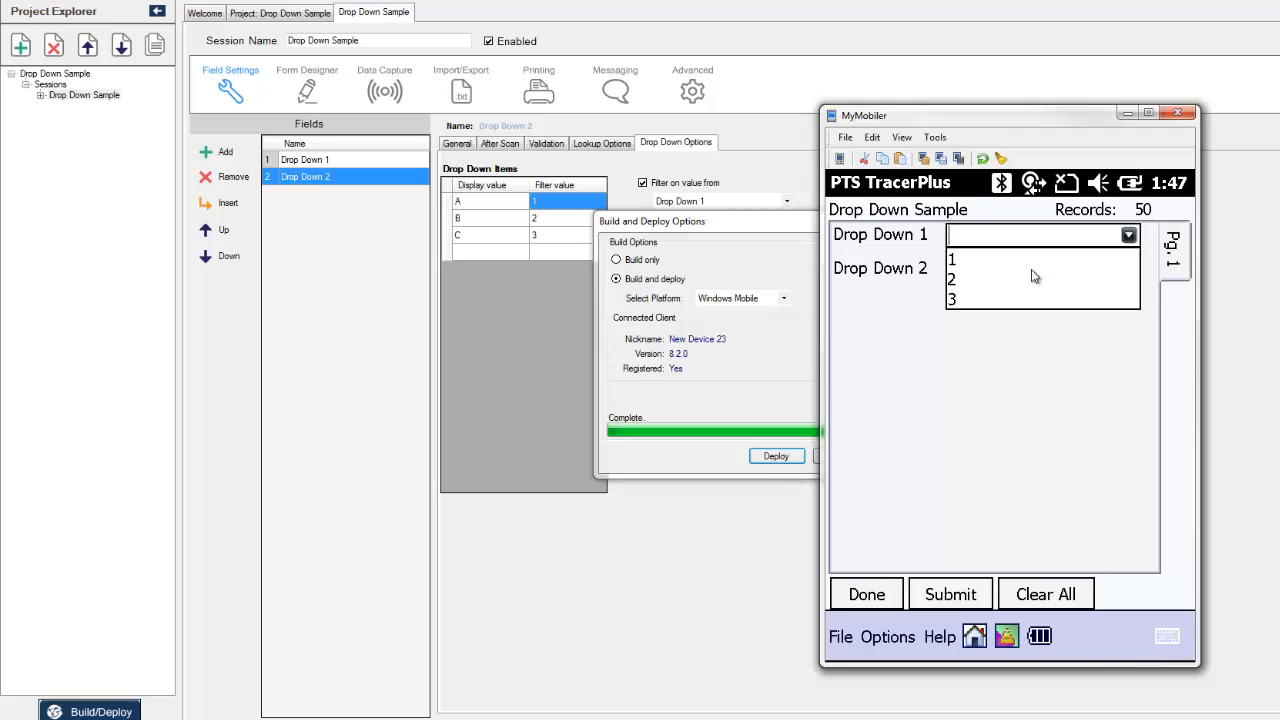
{"action": "left_click", "coordinate": [1031, 274]}
{"action": "left_click", "coordinate": [1096, 268]}
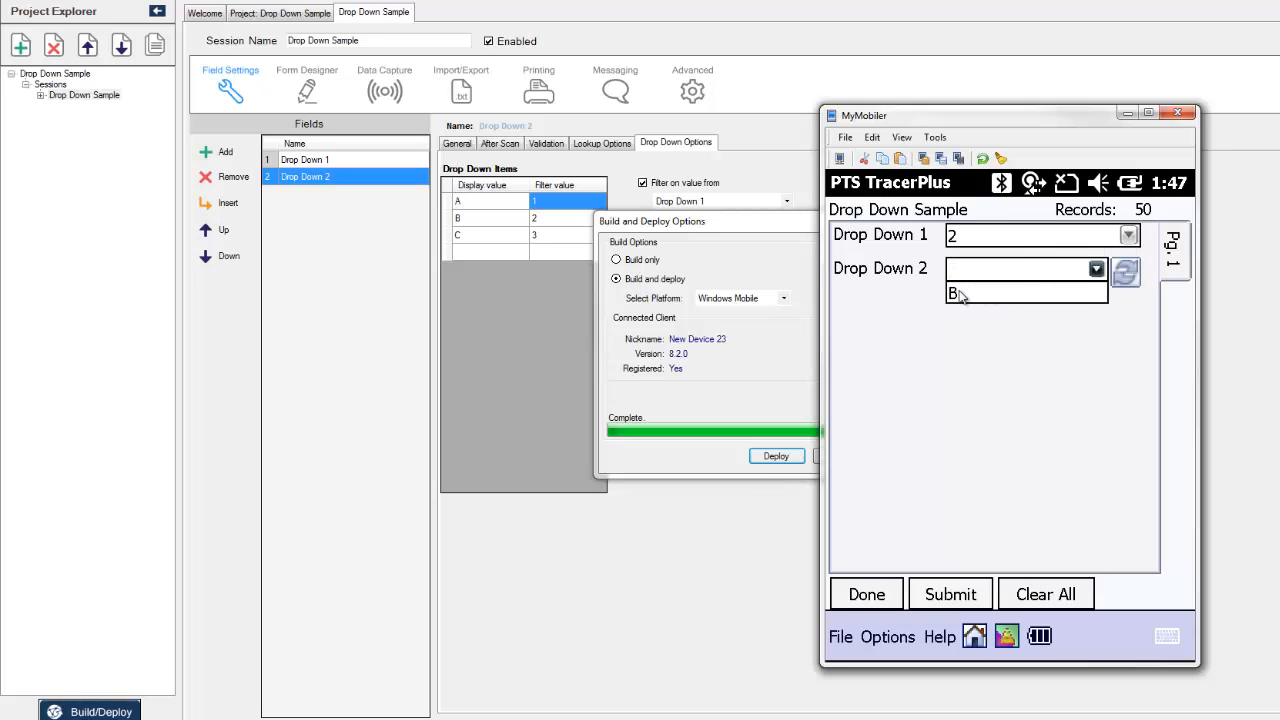
{"action": "left_click", "coordinate": [955, 294]}
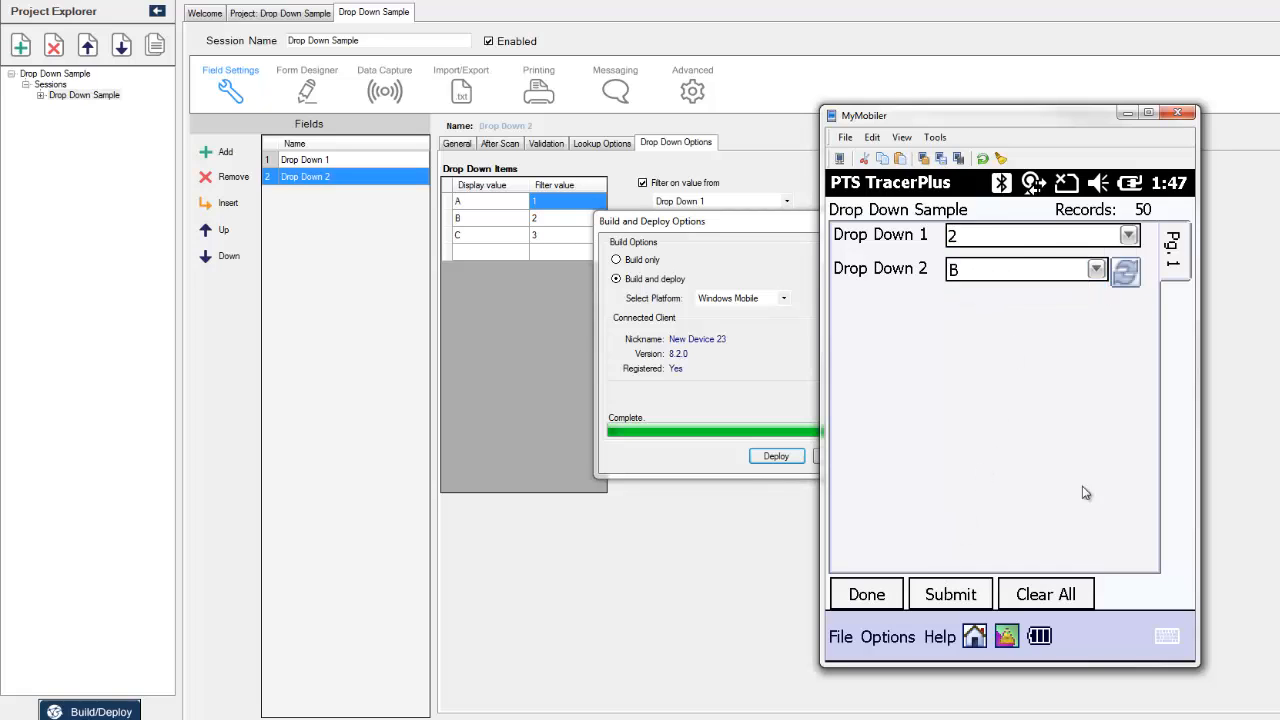
Fill in a third record with 3 selected in Drop Down 1 and C in Drop Down 2
{"action": "left_click", "coordinate": [1130, 236]}
{"action": "left_click", "coordinate": [962, 262]}
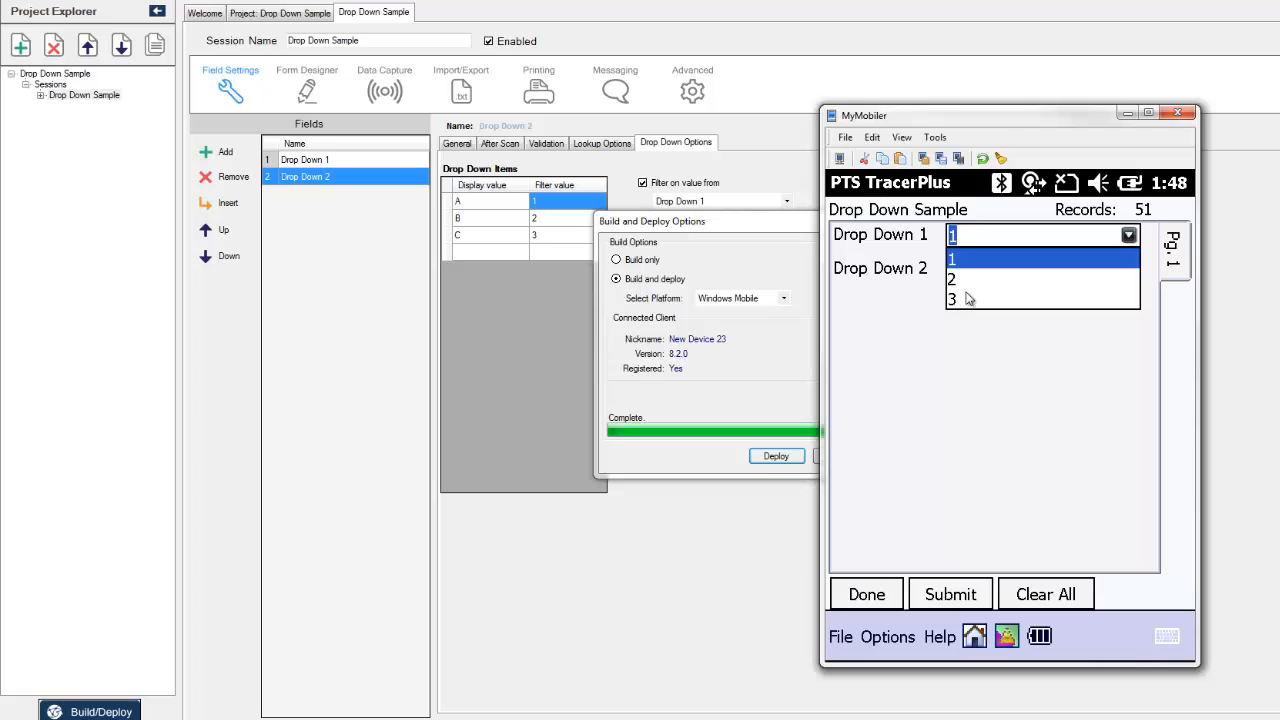
{"action": "left_click", "coordinate": [962, 296]}
{"action": "left_click", "coordinate": [1095, 268]}
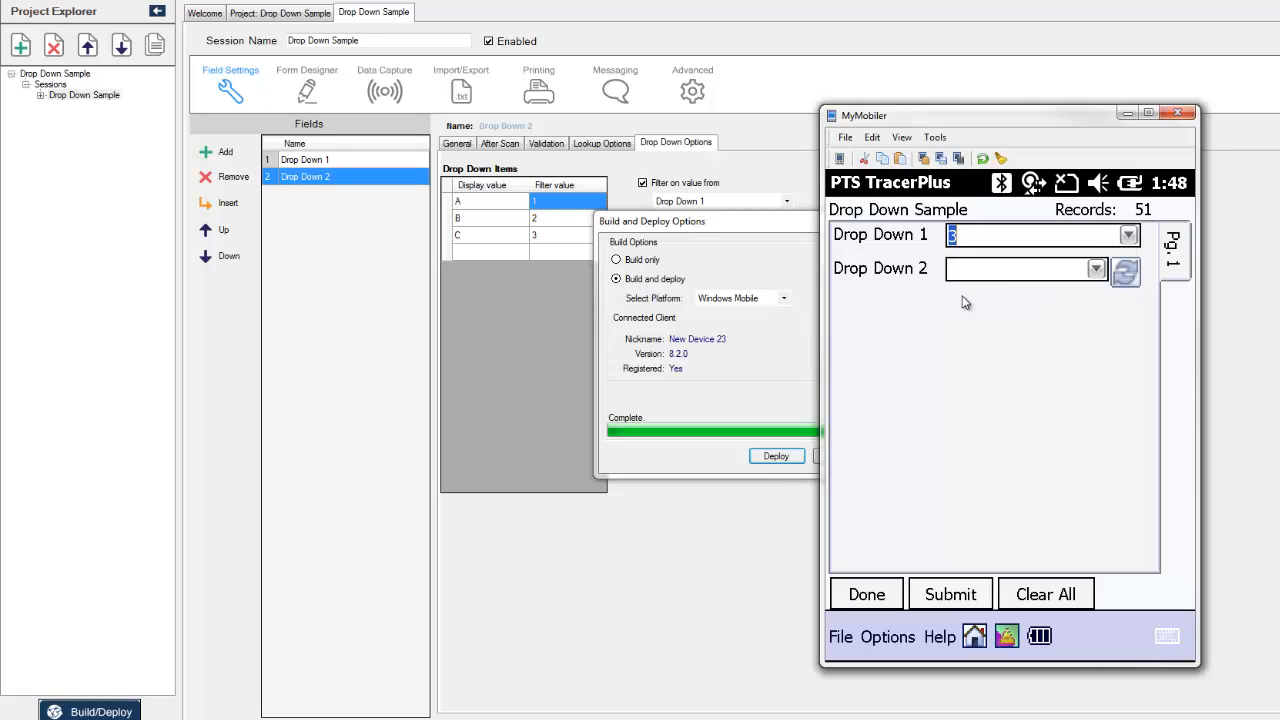
{"action": "left_click", "coordinate": [1079, 294]}
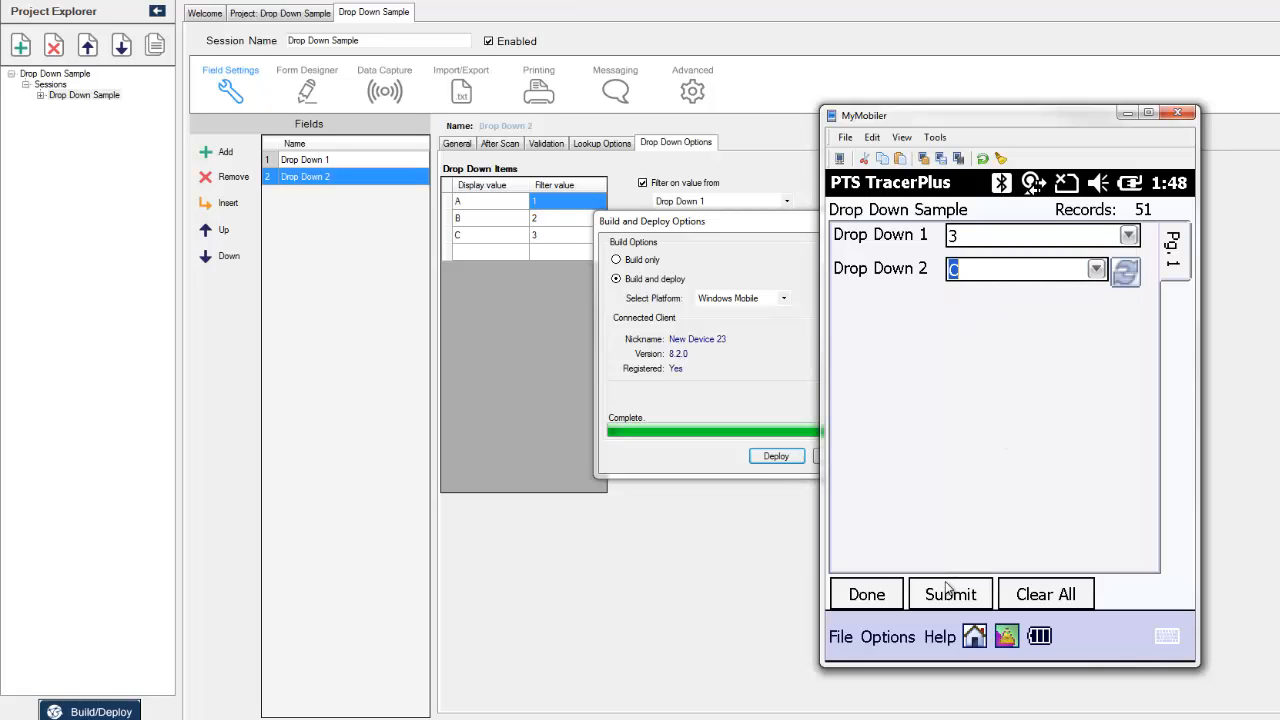